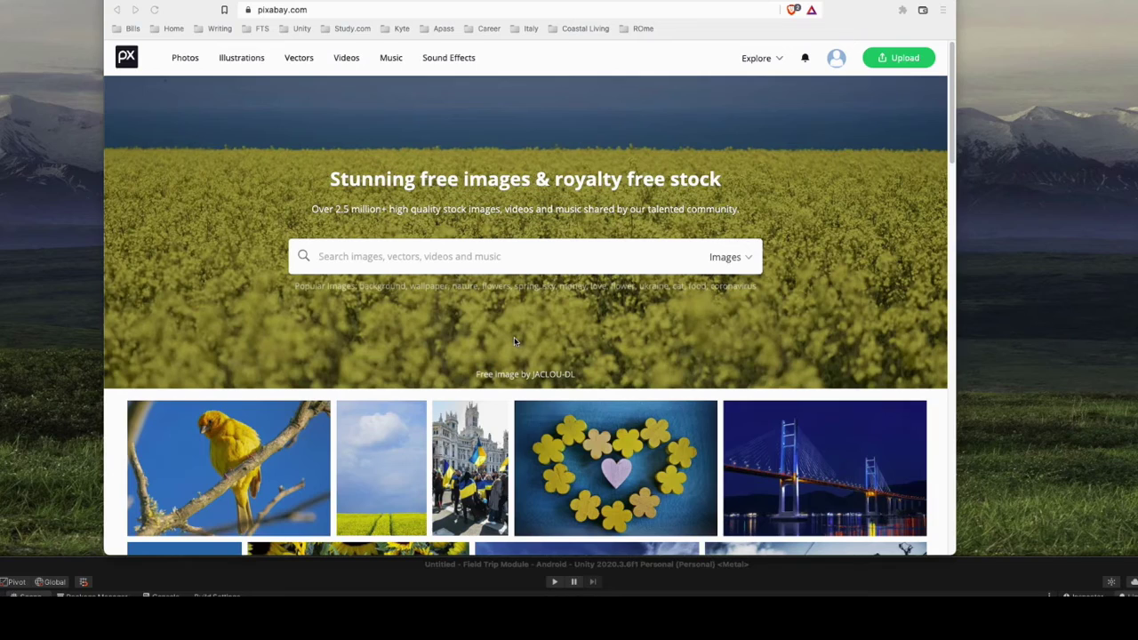
# Check the NormalMap Online tab, then return to Pixabay's home page with its search field focused.
pyautogui.click(474, 269)
pyautogui.click(325, 9)
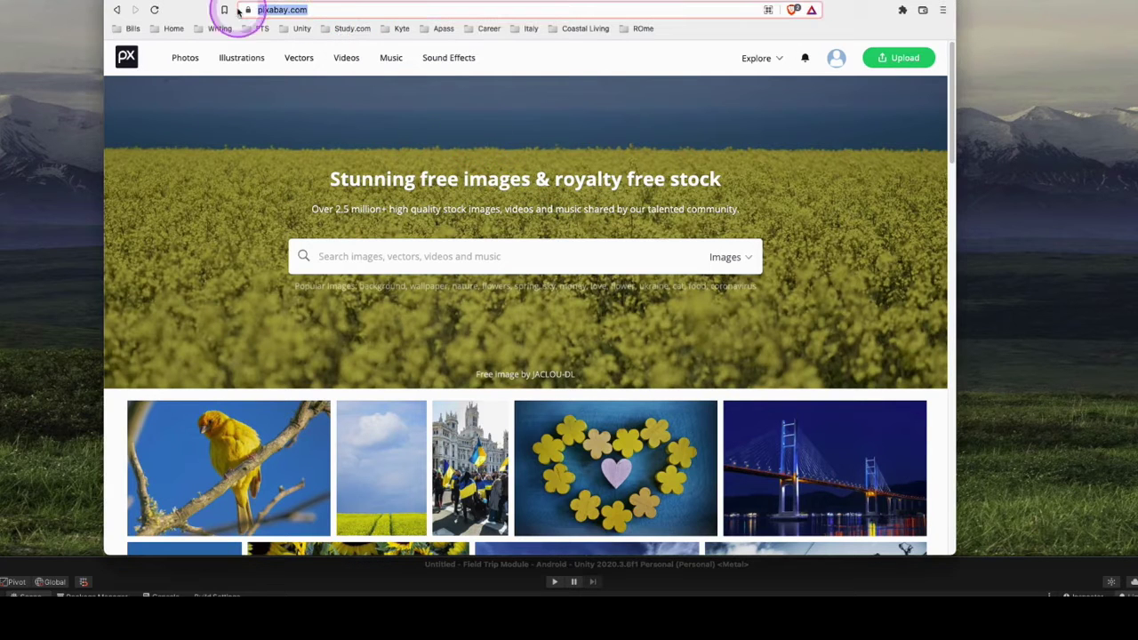
pyautogui.hotkey('ctrl', 'Tab')
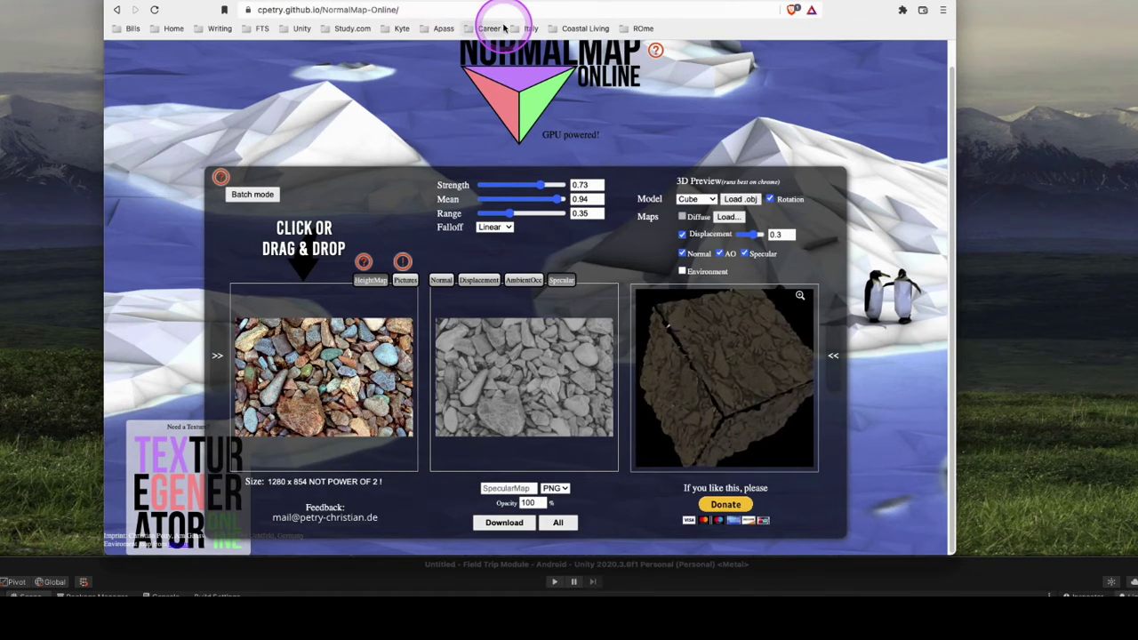
pyautogui.click(330, 9)
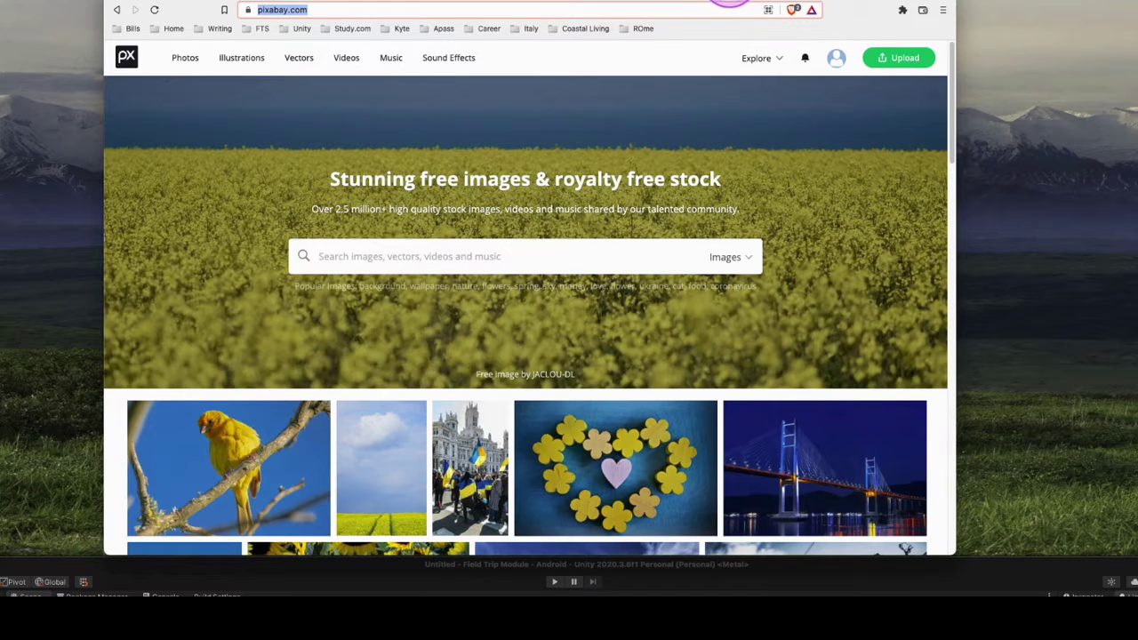
pyautogui.moveTo(729, 3); pyautogui.dragTo(724, 3)
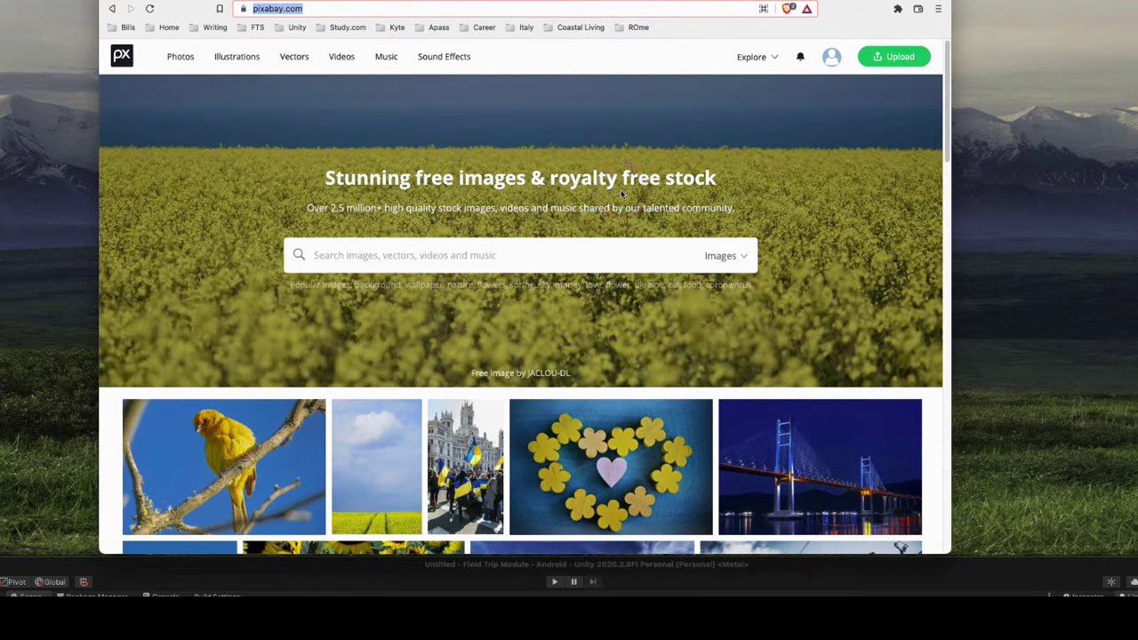
pyautogui.click(445, 254)
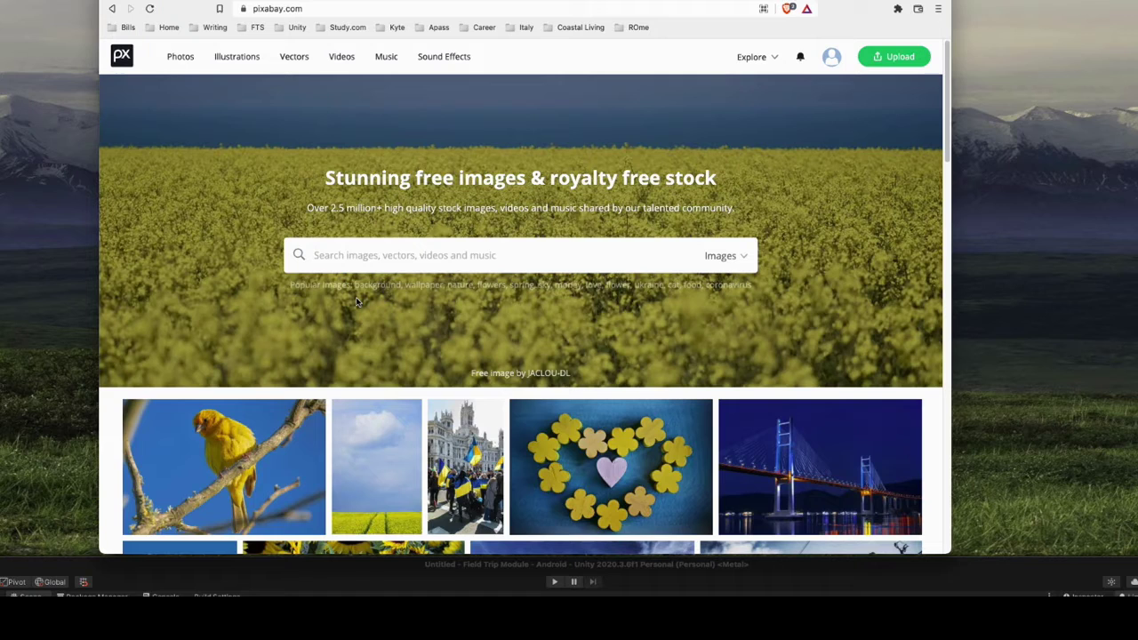
# Search Pixabay for 'wood texture', scroll the results and open the vintage wood texture photo.
pyautogui.write('wood texture')
pyautogui.press('Return')
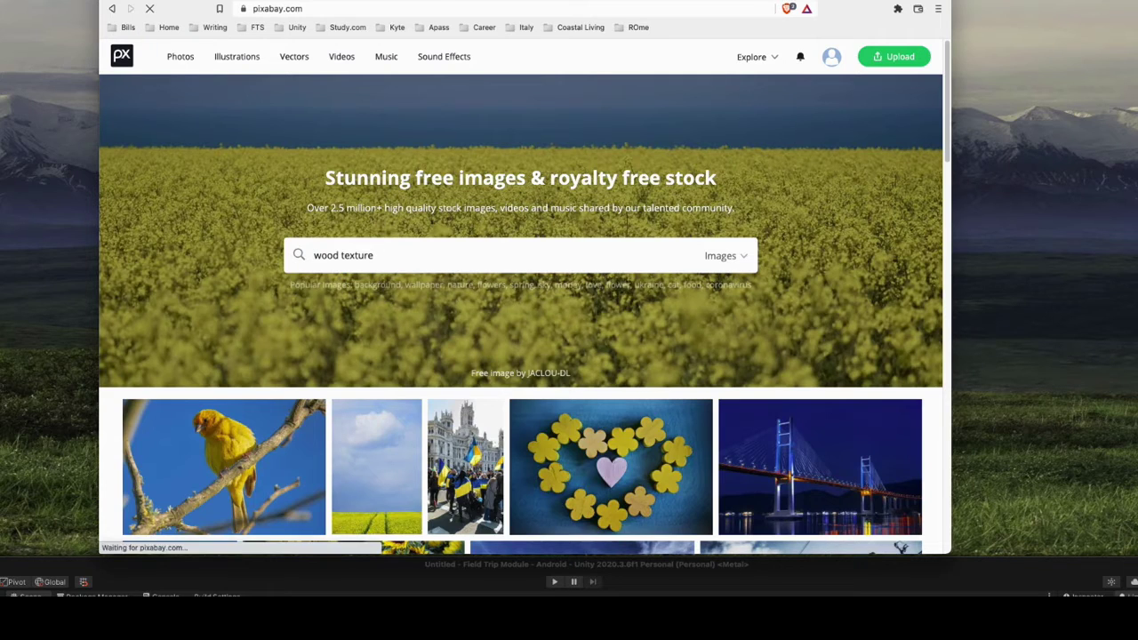
pyautogui.scroll(-1, 686, 381)
pyautogui.scroll(-2, 686, 381)
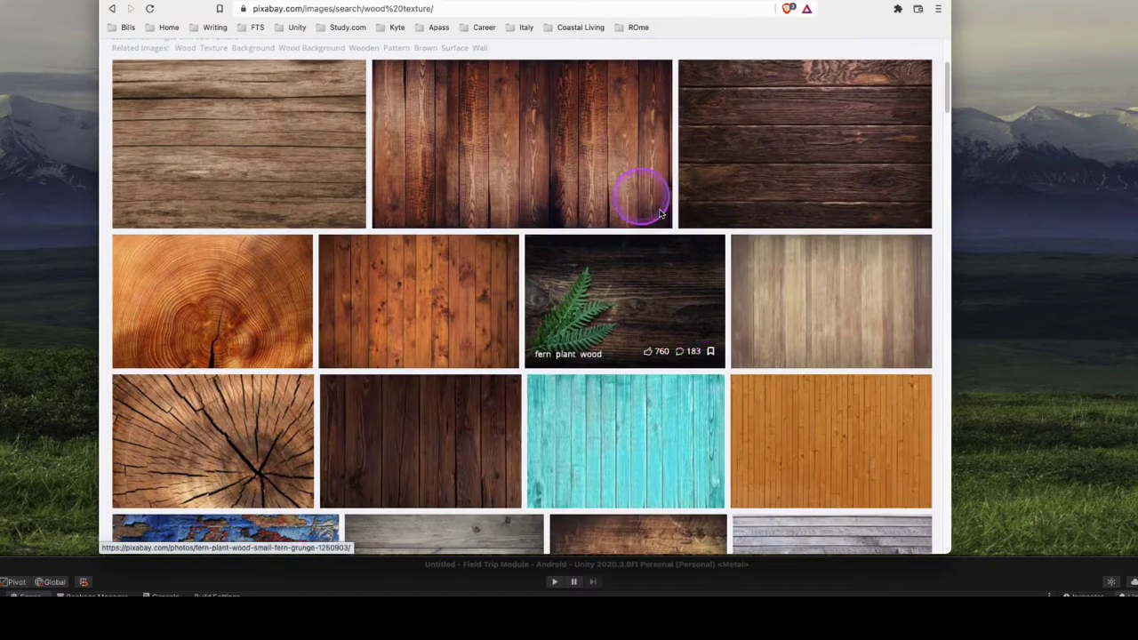
pyautogui.scroll(-3, 634, 394)
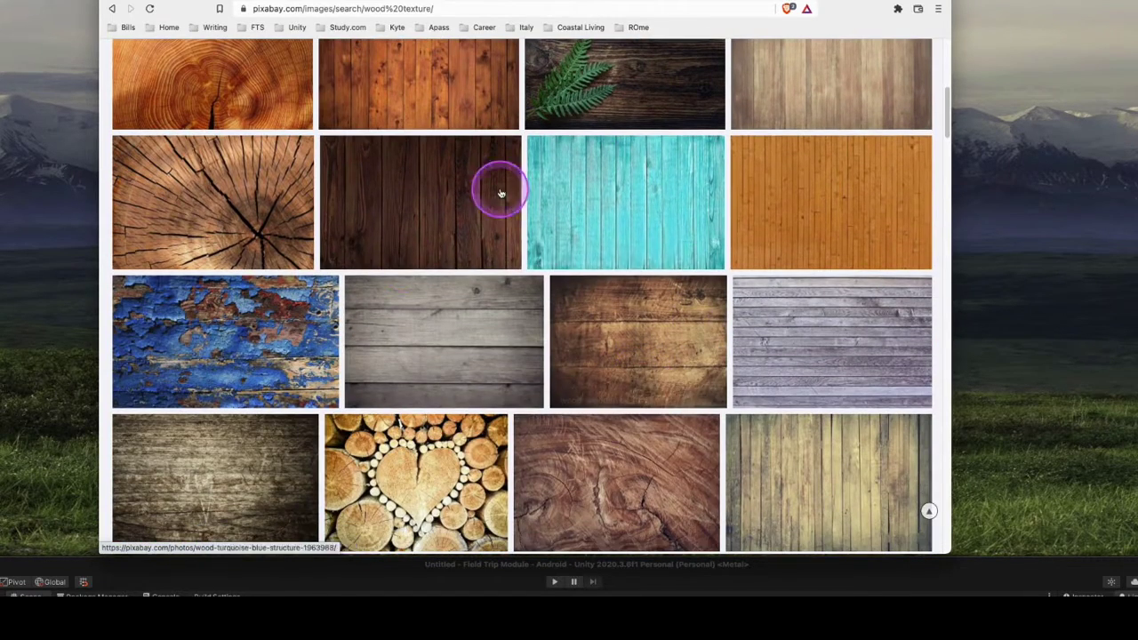
pyautogui.scroll(-1, 751, 362)
pyautogui.scroll(-3, 752, 357)
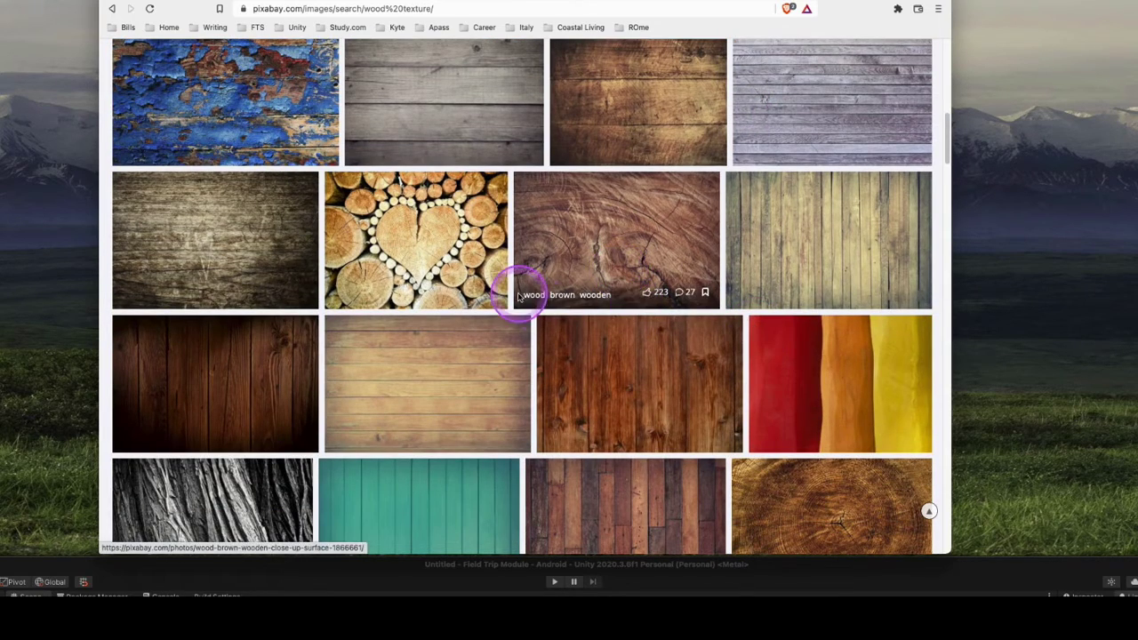
pyautogui.scroll(1, 563, 259)
pyautogui.scroll(5, 562, 259)
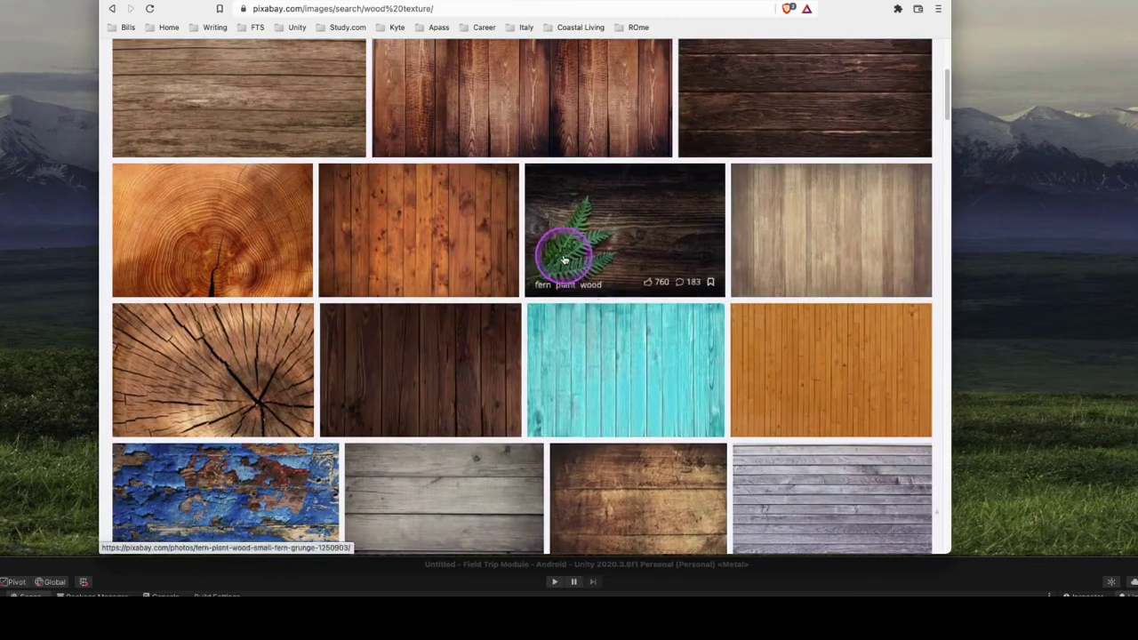
pyautogui.scroll(3, 655, 317)
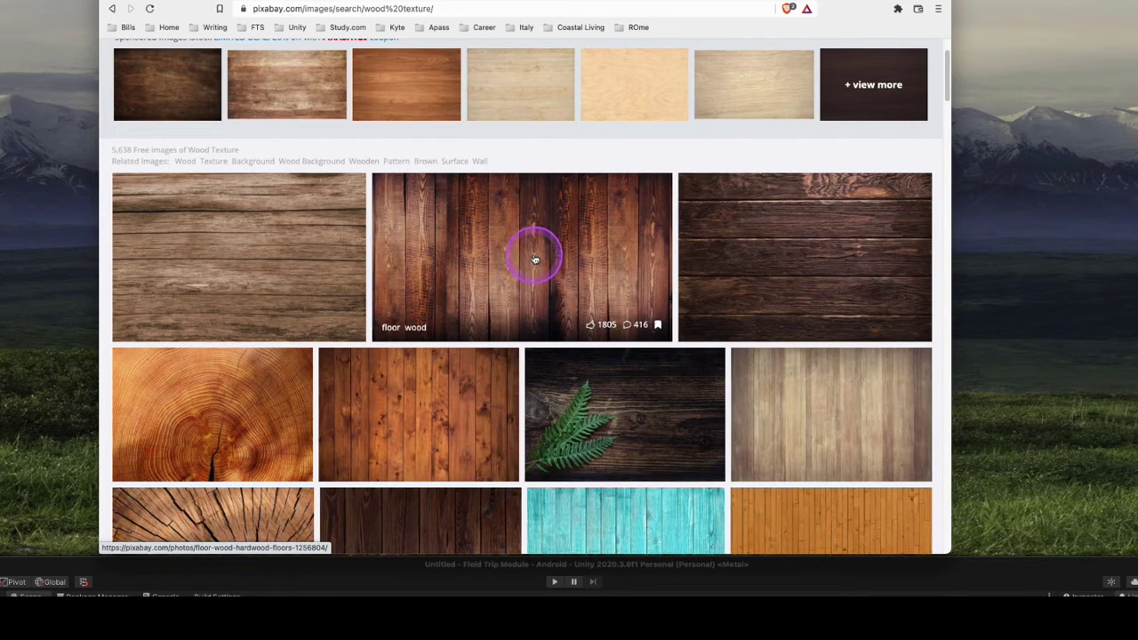
pyautogui.scroll(-1, 502, 302)
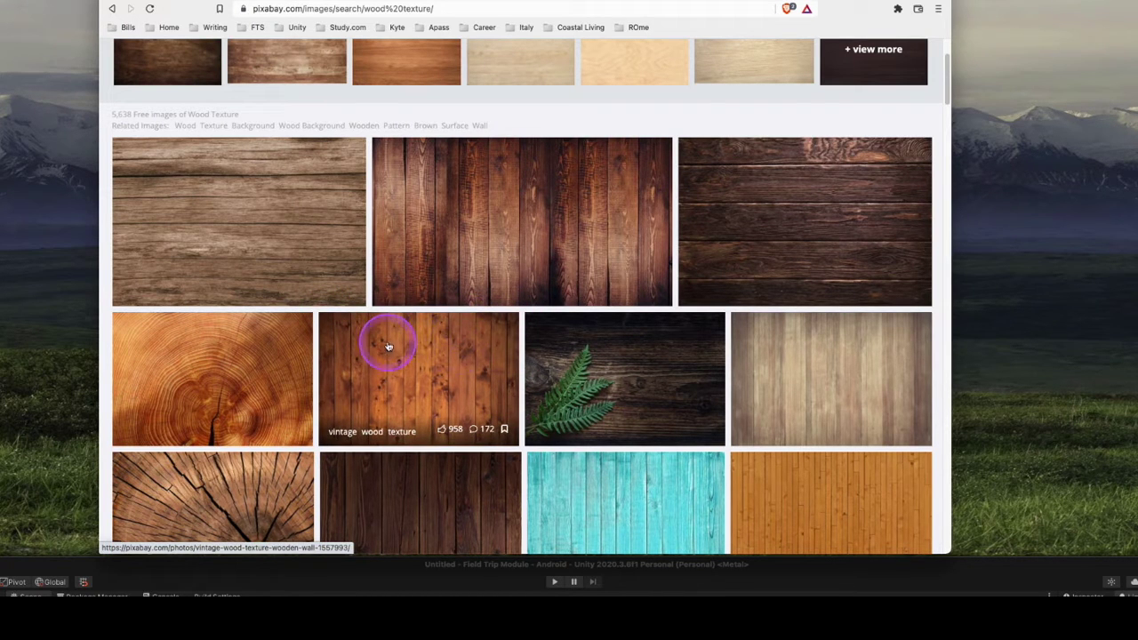
pyautogui.click(462, 365)
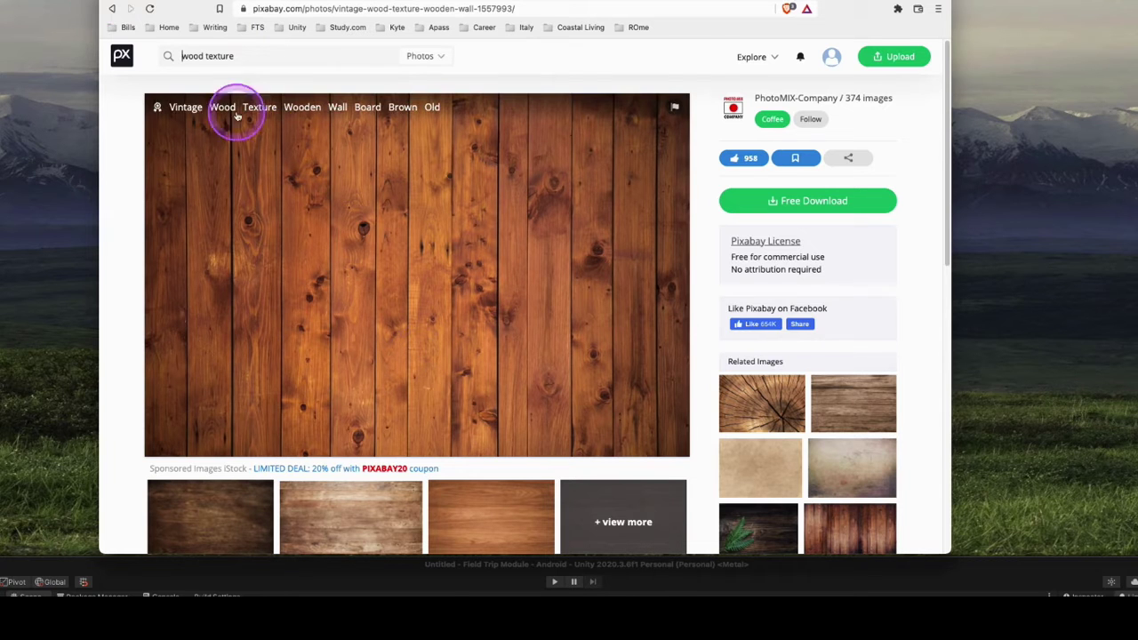
# Back in the results, download the orange wood-plank photo at 1280×853 as WoodPlanksBamboo.jpeg.
pyautogui.click(112, 9)
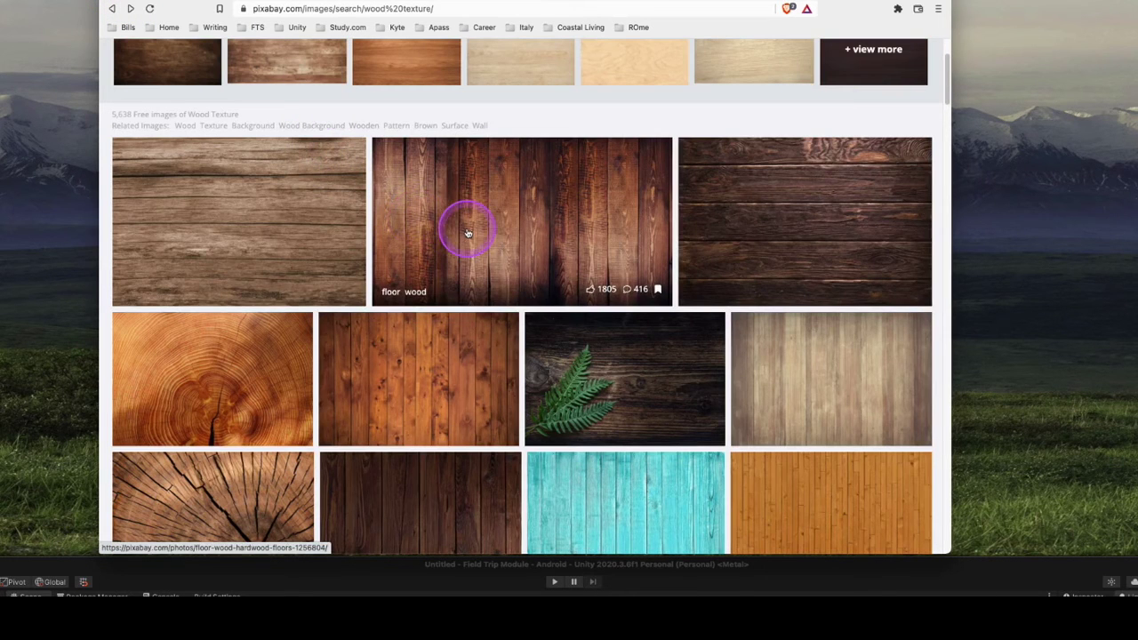
pyautogui.scroll(-2, 456, 210)
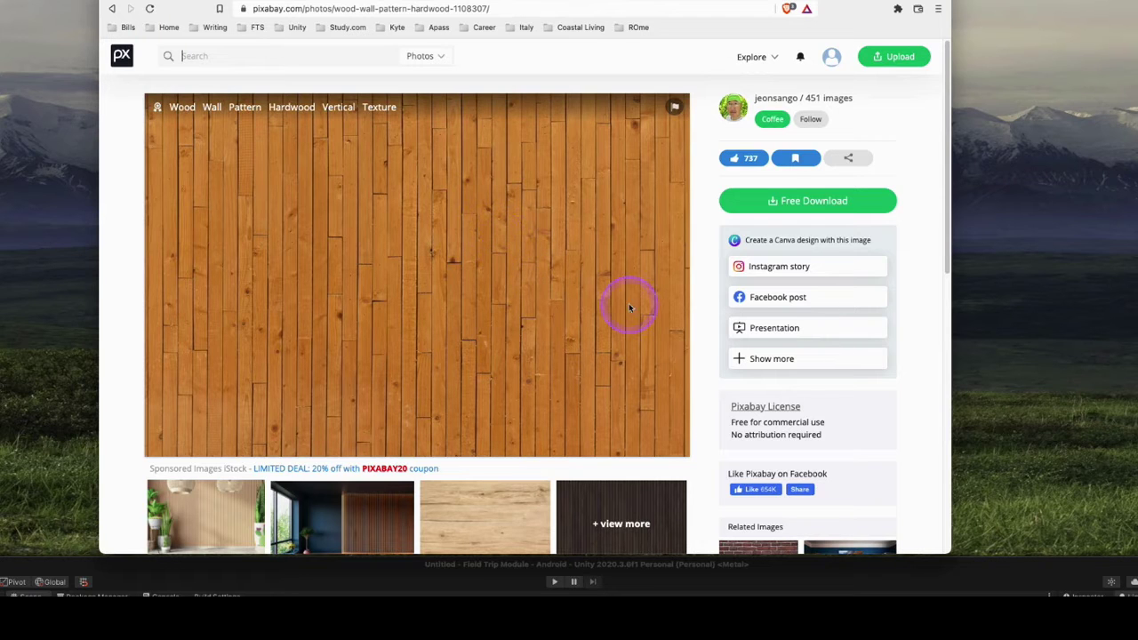
pyautogui.click(773, 202)
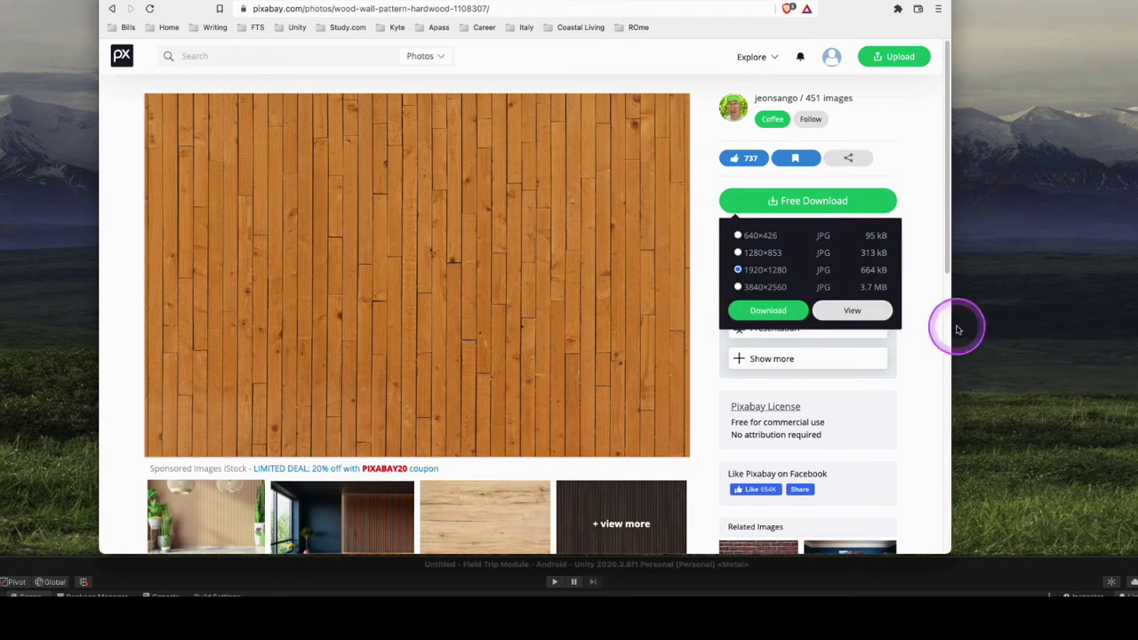
pyautogui.click(745, 252)
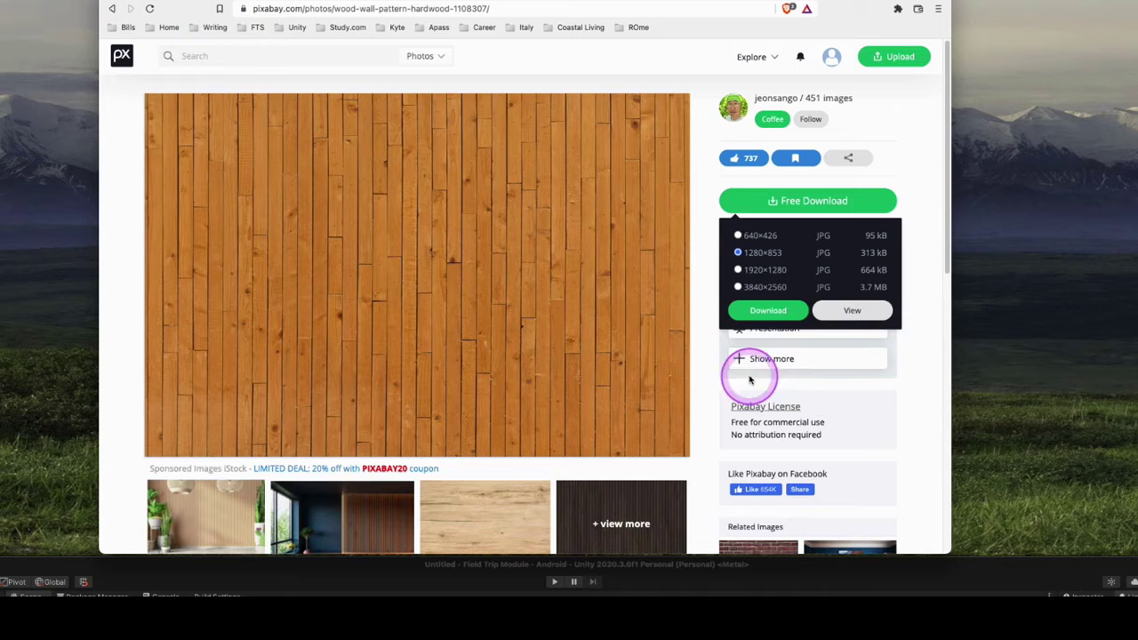
pyautogui.click(766, 310)
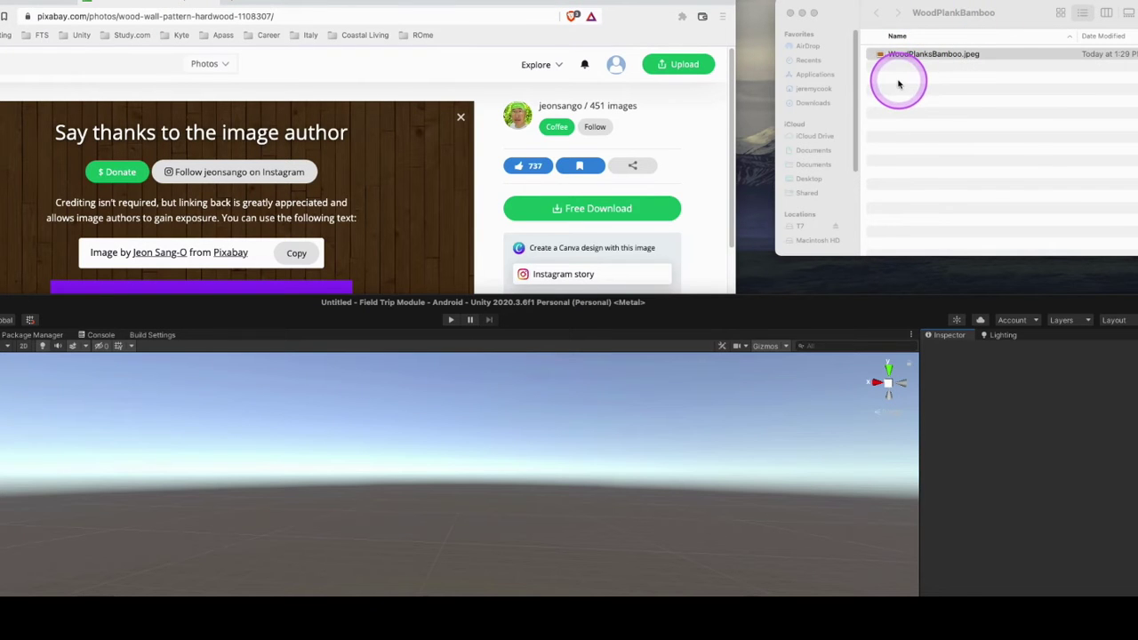
# Drop WoodPlanksBamboo.jpeg from Finder onto NormalMap Online's height map area.
pyautogui.click(582, 9)
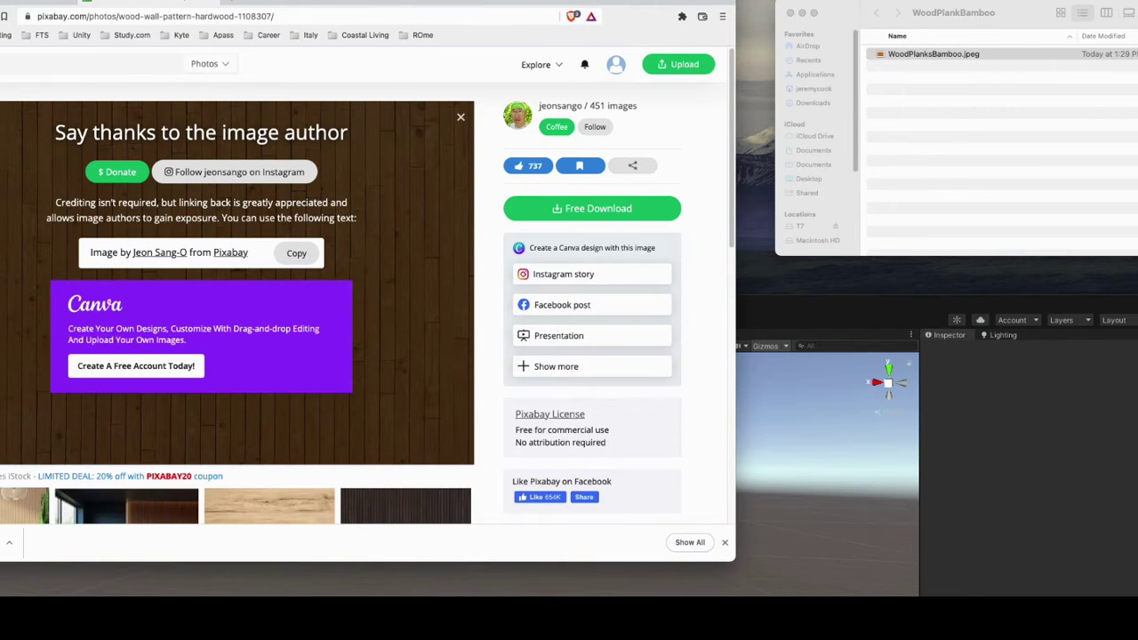
pyautogui.hotkey('ctrl', 'Tab')
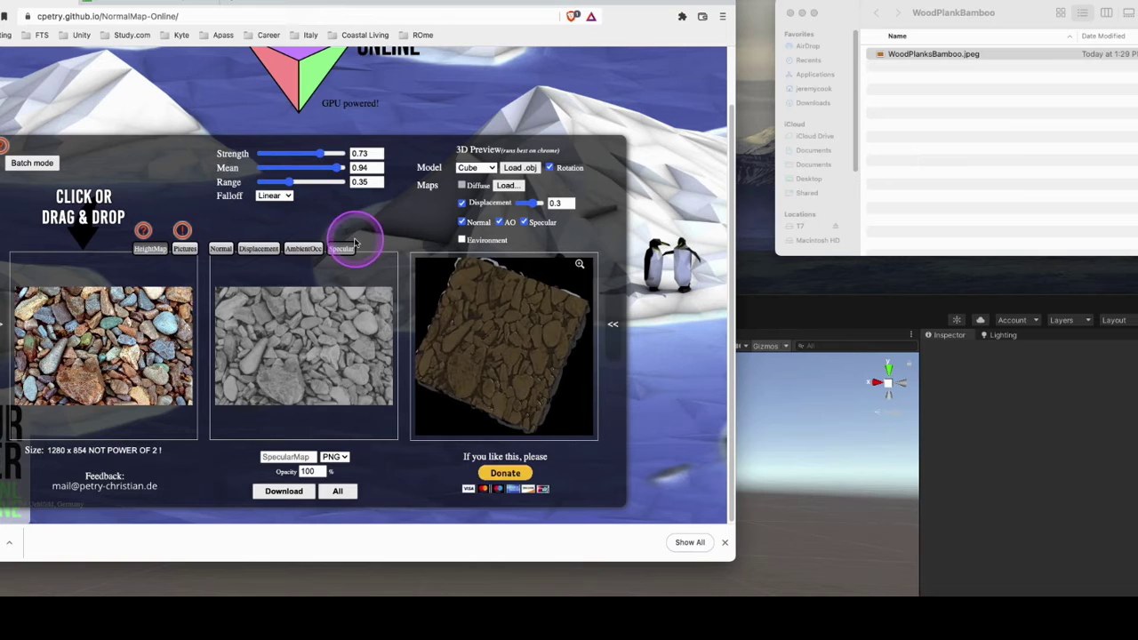
pyautogui.moveTo(978, 66); pyautogui.dragTo(127, 344)
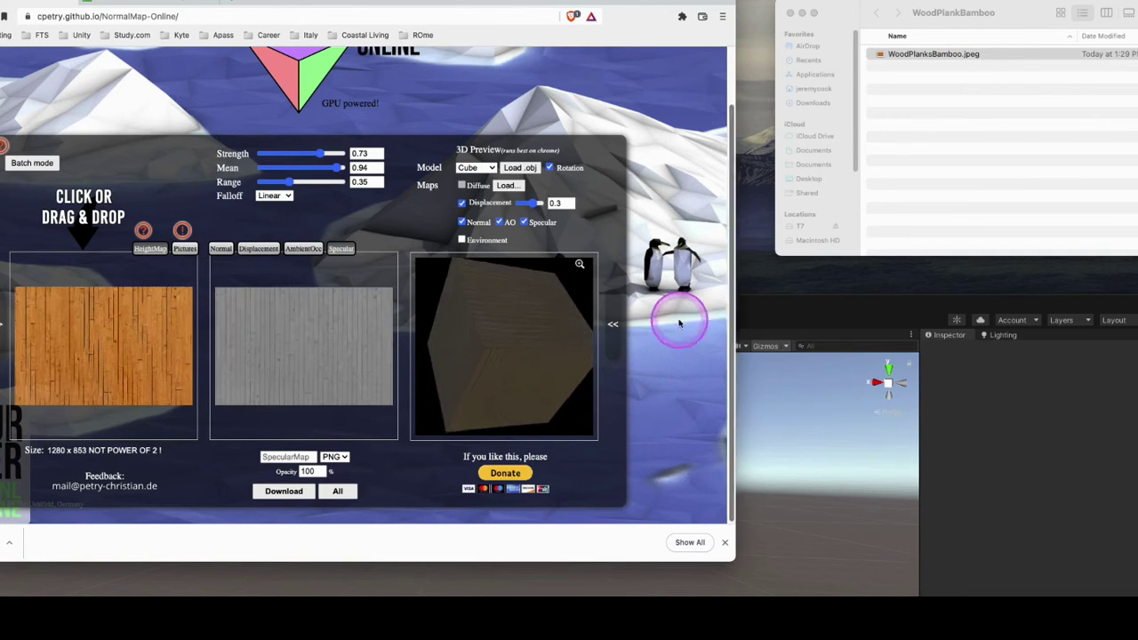
# On the Normal tab, set Strength 2.49, Level 8.8 and Blur/Sharp 13.
pyautogui.click(221, 248)
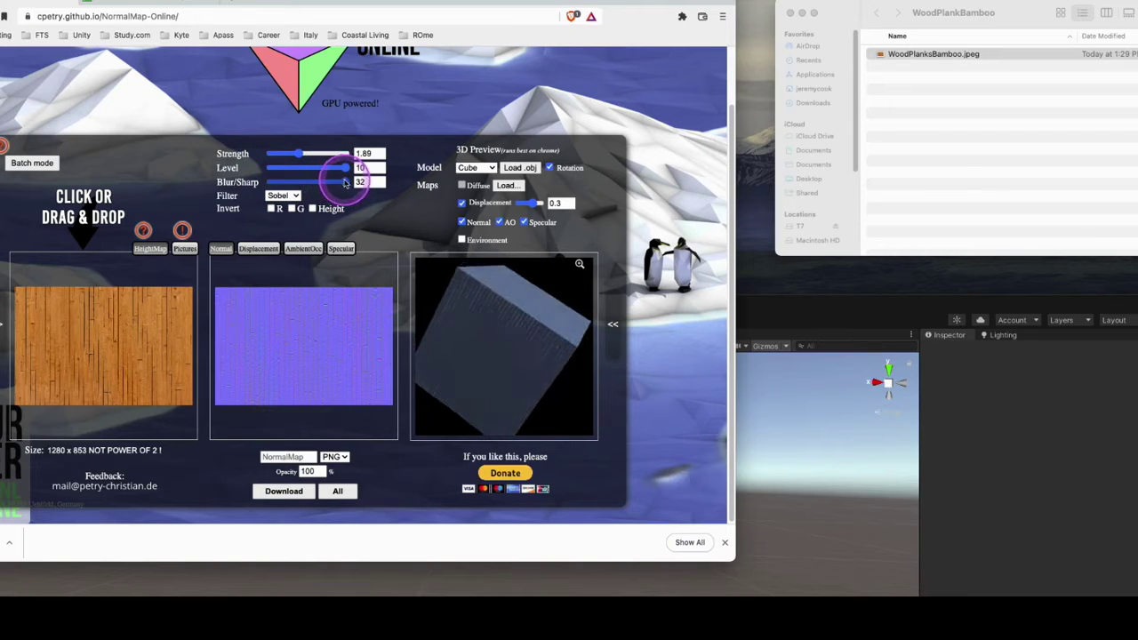
pyautogui.moveTo(344, 182)
pyautogui.mouseDown()
pyautogui.moveTo(327, 181)
pyautogui.moveTo(345, 169)
pyautogui.mouseUp()
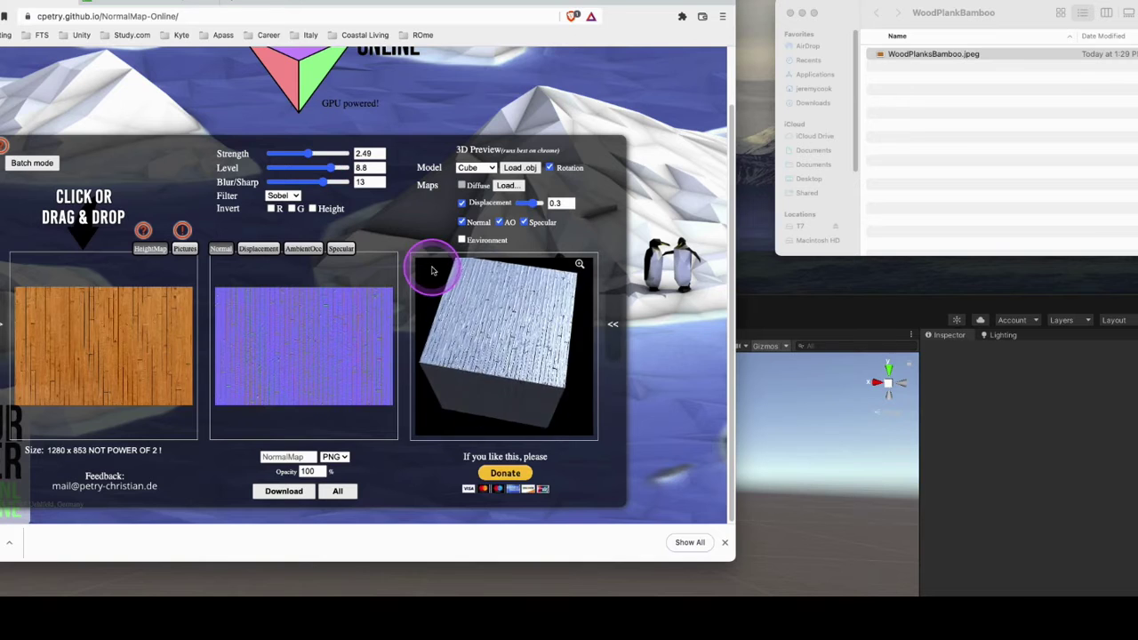
# On the Displacement tab, adjust the Contrast slider until it reads -0.26, with Blur/Sharp -13.
pyautogui.click(260, 248)
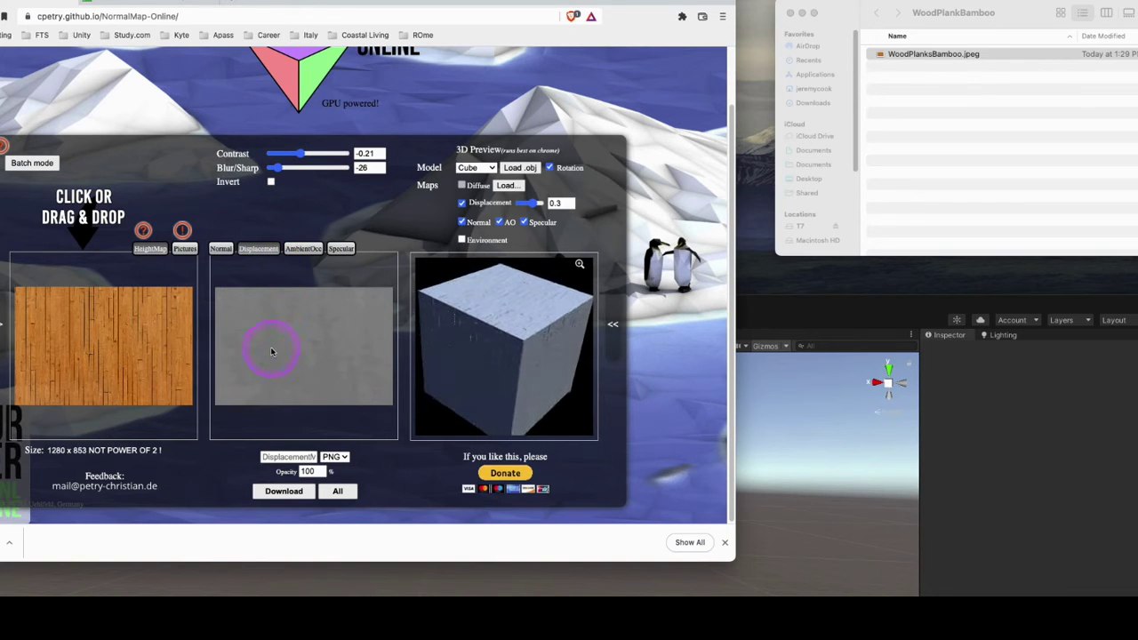
pyautogui.click(295, 153)
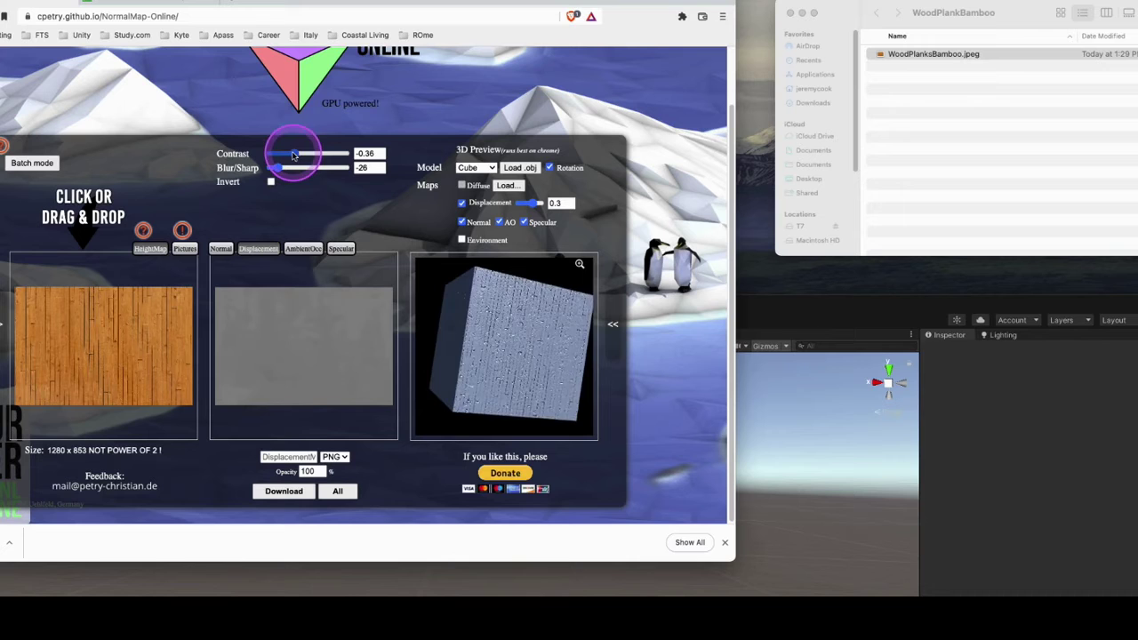
pyautogui.moveTo(295, 154); pyautogui.dragTo(385, 220)
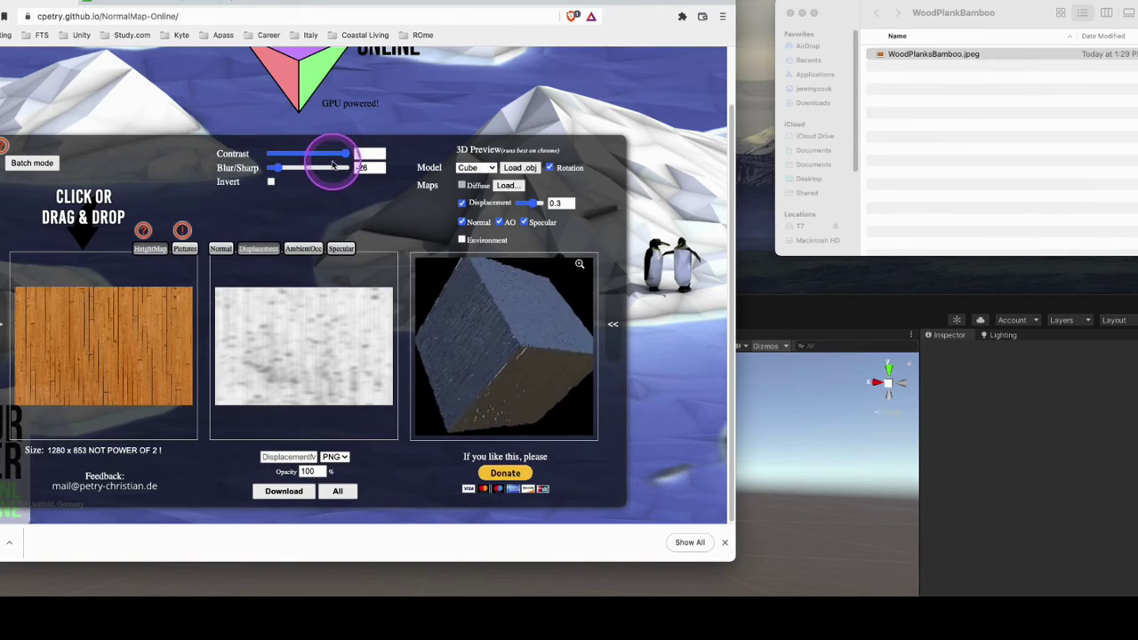
pyautogui.moveTo(330, 158); pyautogui.dragTo(289, 169)
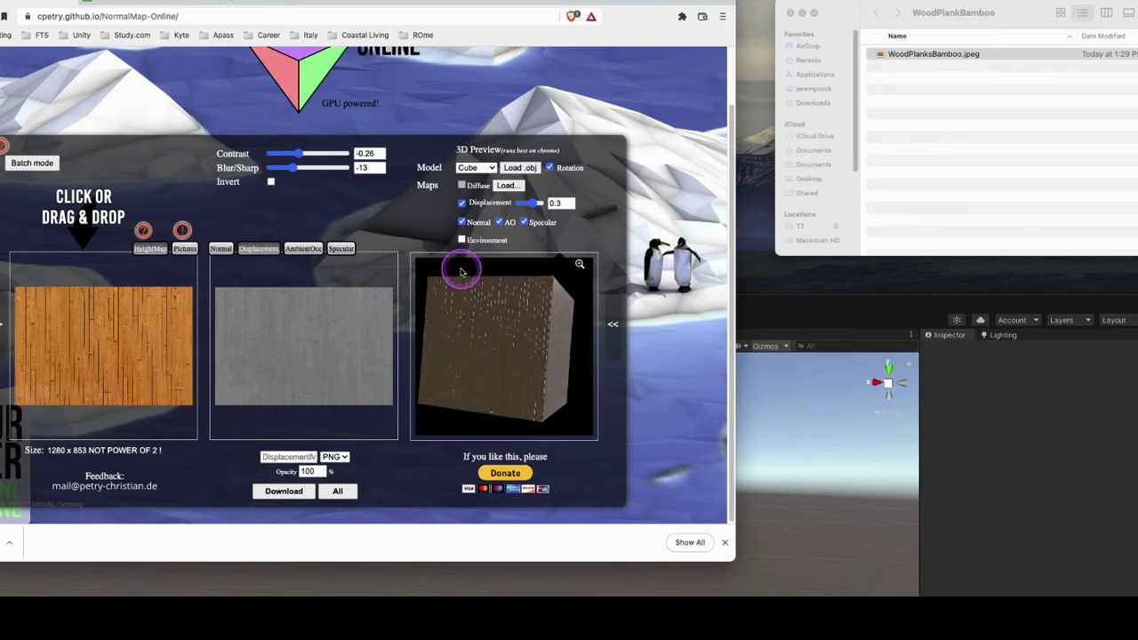
# Preview the wood maps on Plane, Sphere, Cylinder and Teapot, then return to the Cube and rotate it.
pyautogui.click(475, 167)
pyautogui.click(477, 181)
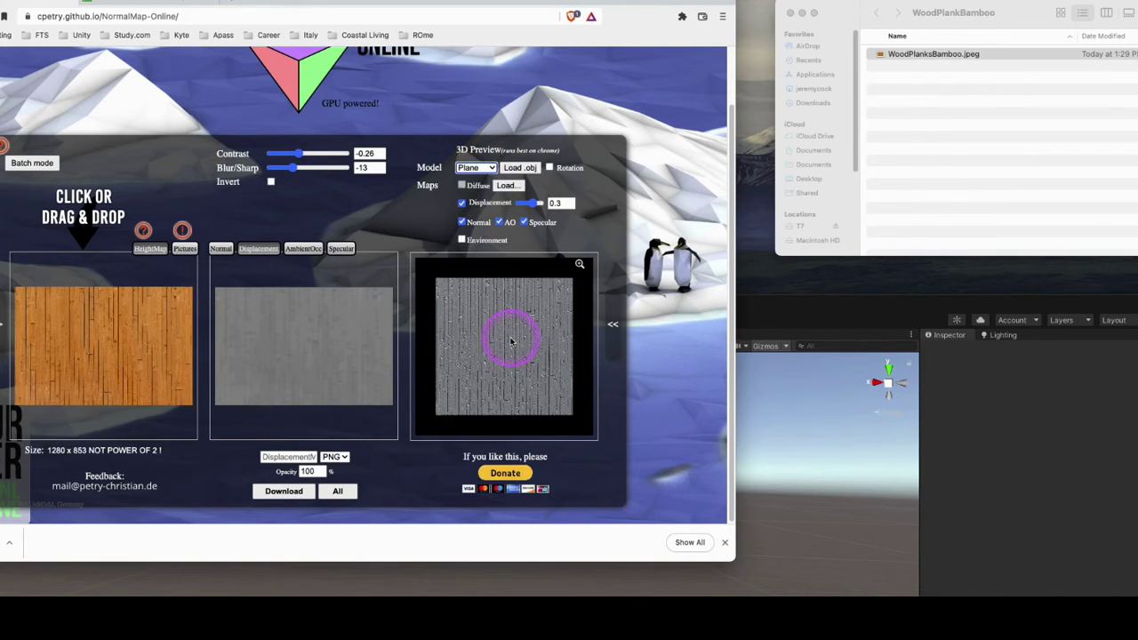
pyautogui.click(478, 169)
pyautogui.click(479, 182)
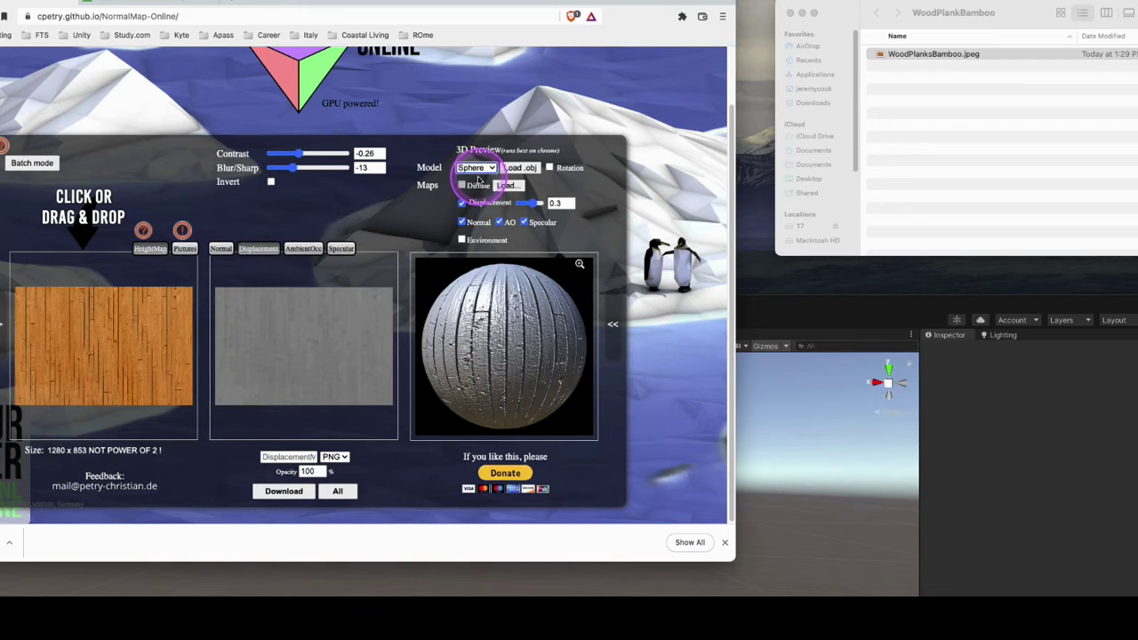
pyautogui.click(478, 168)
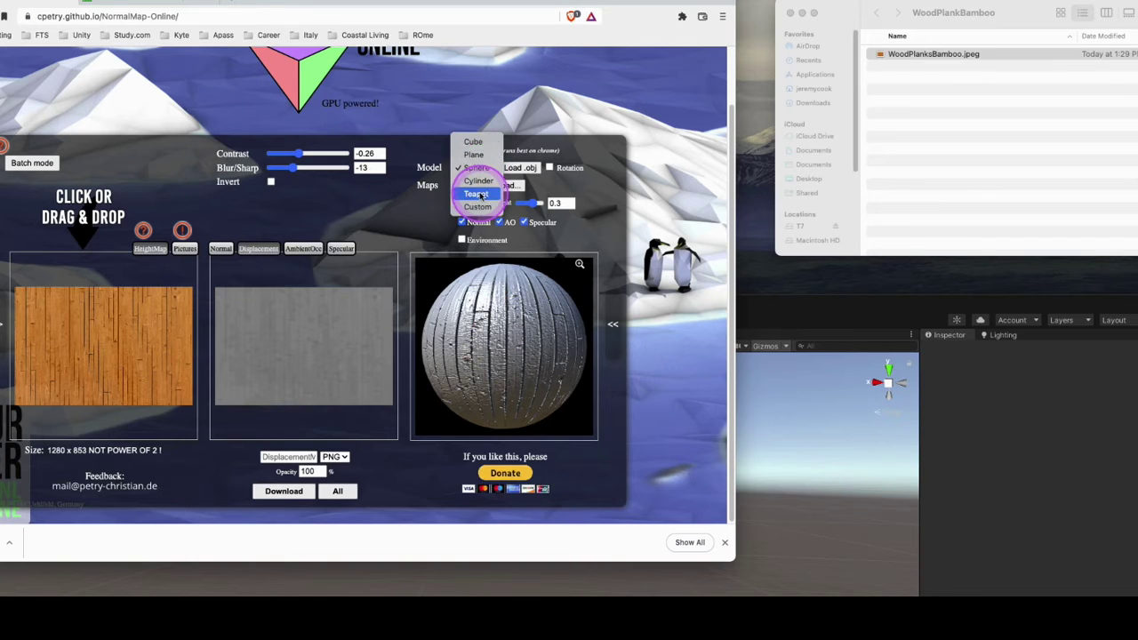
pyautogui.click(480, 182)
pyautogui.click(477, 168)
pyautogui.click(475, 193)
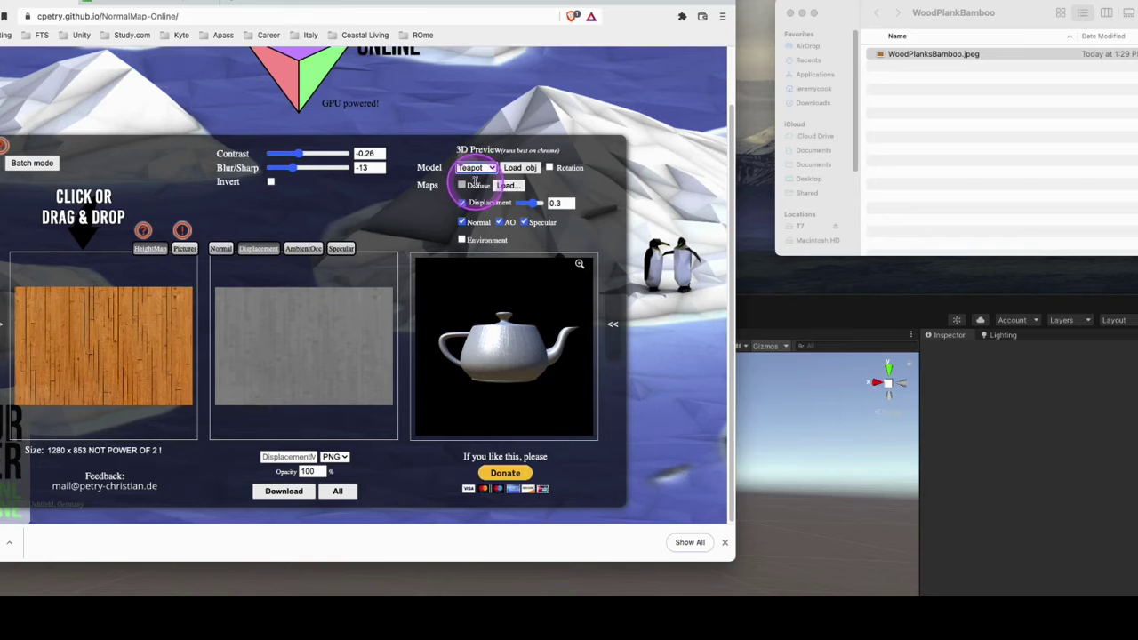
pyautogui.click(473, 169)
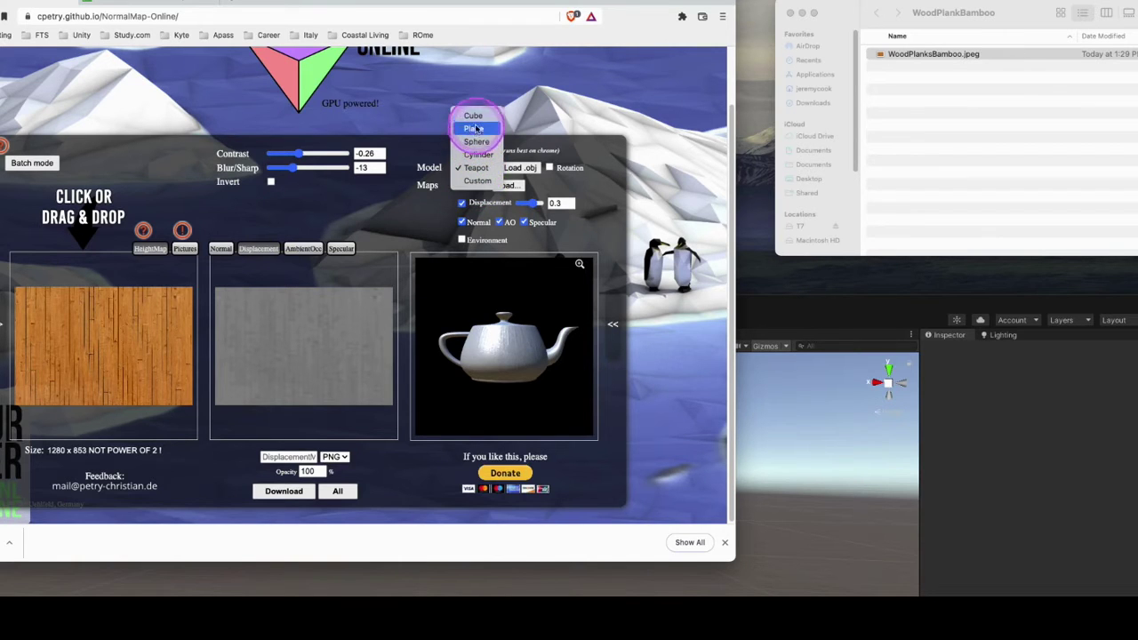
pyautogui.click(473, 117)
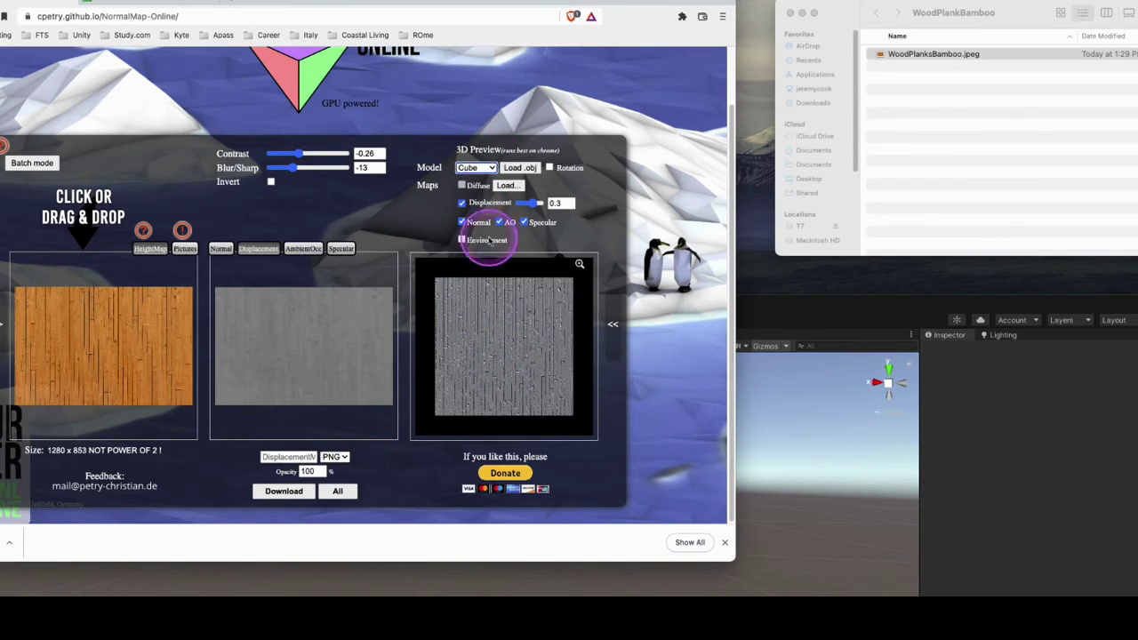
pyautogui.moveTo(498, 276); pyautogui.dragTo(481, 342)
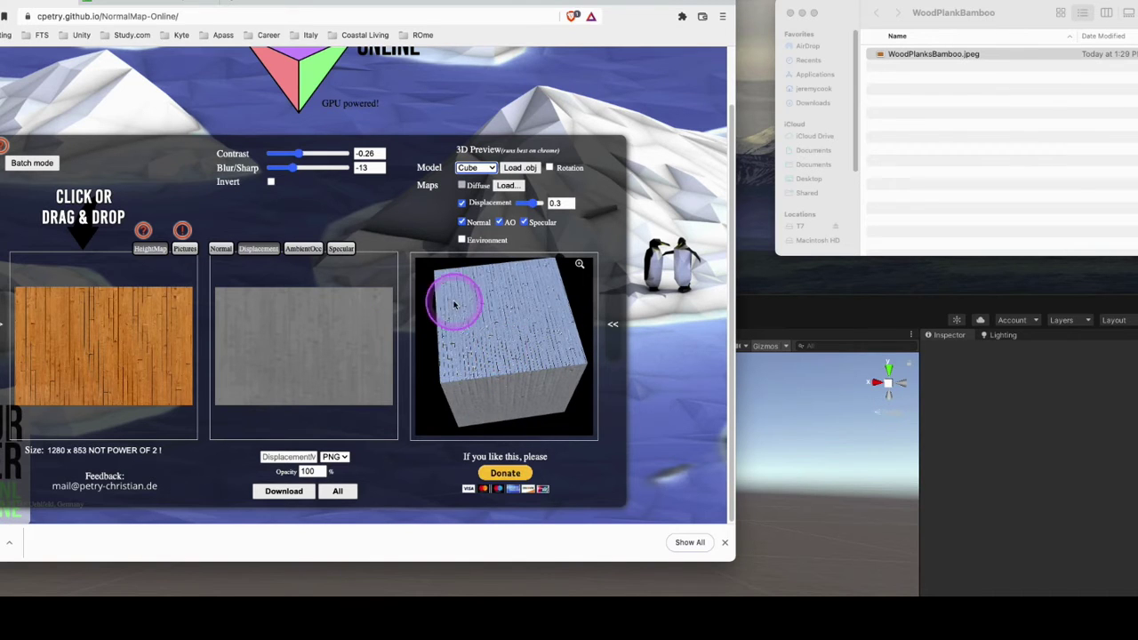
# Set the AmbientOcc map to Blur/Sharp 25, Strength 0.72, Mean 0.23 and Range 0.43.
pyautogui.click(303, 248)
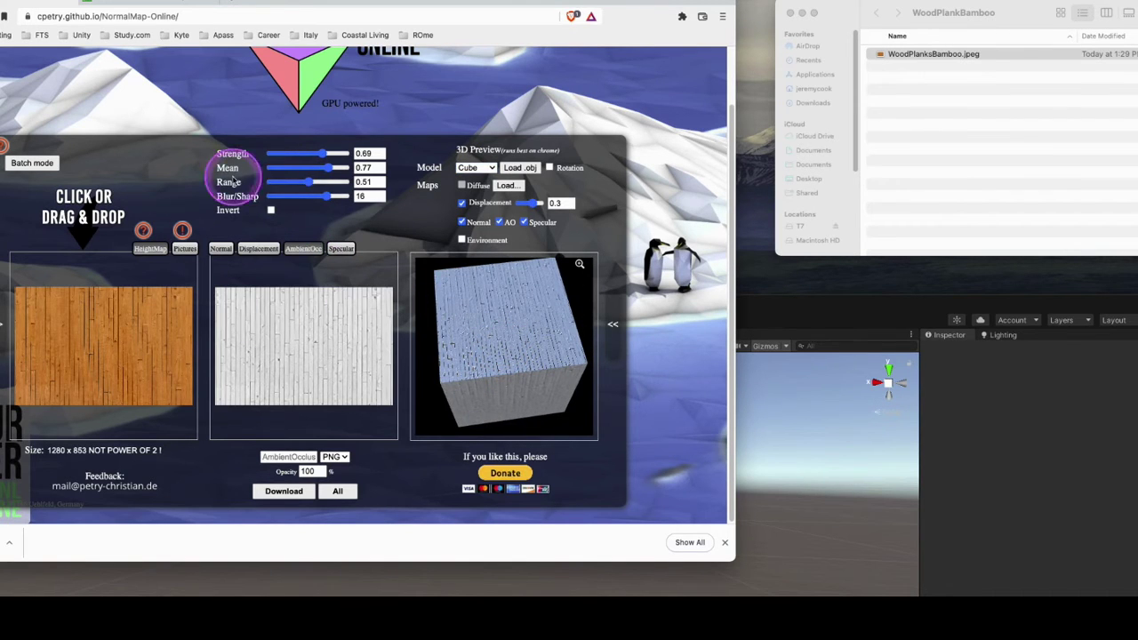
pyautogui.moveTo(329, 196); pyautogui.dragTo(317, 167)
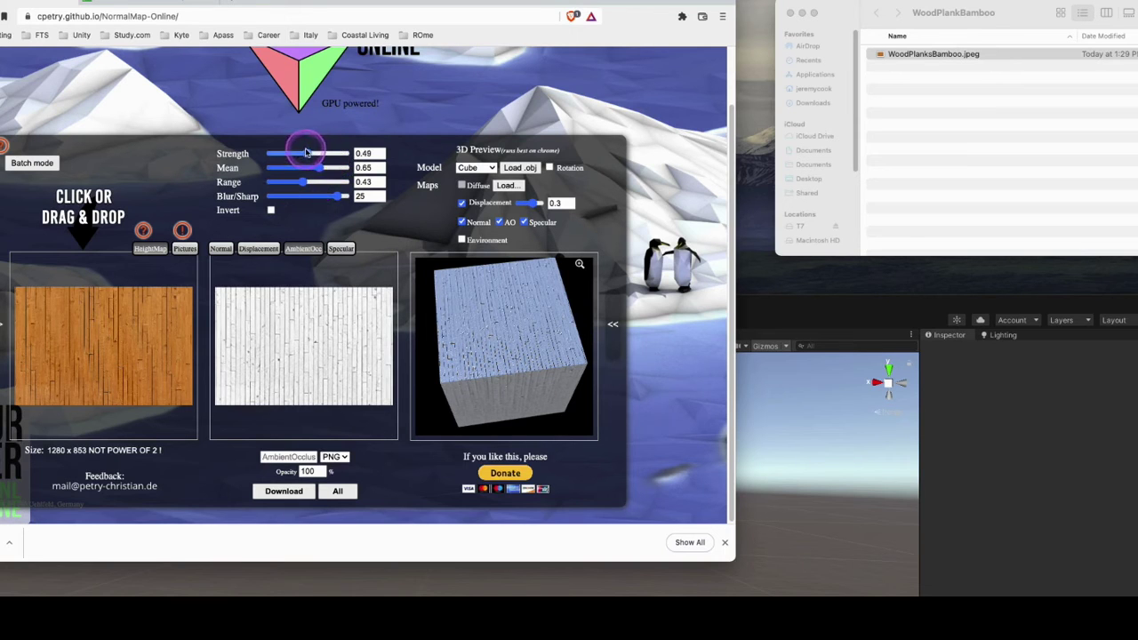
pyautogui.moveTo(306, 153); pyautogui.dragTo(287, 167)
pyautogui.click(487, 287)
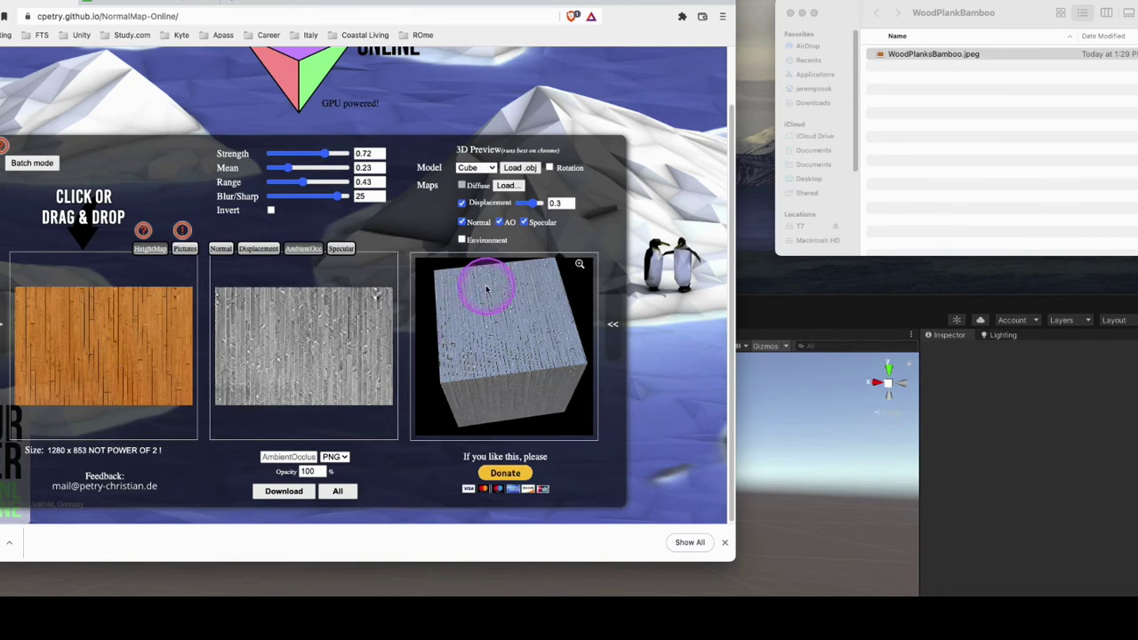
# Give the Specular map Strength 0.86, Mean 0.87, Range 0.66, then download the normal map.
pyautogui.click(341, 248)
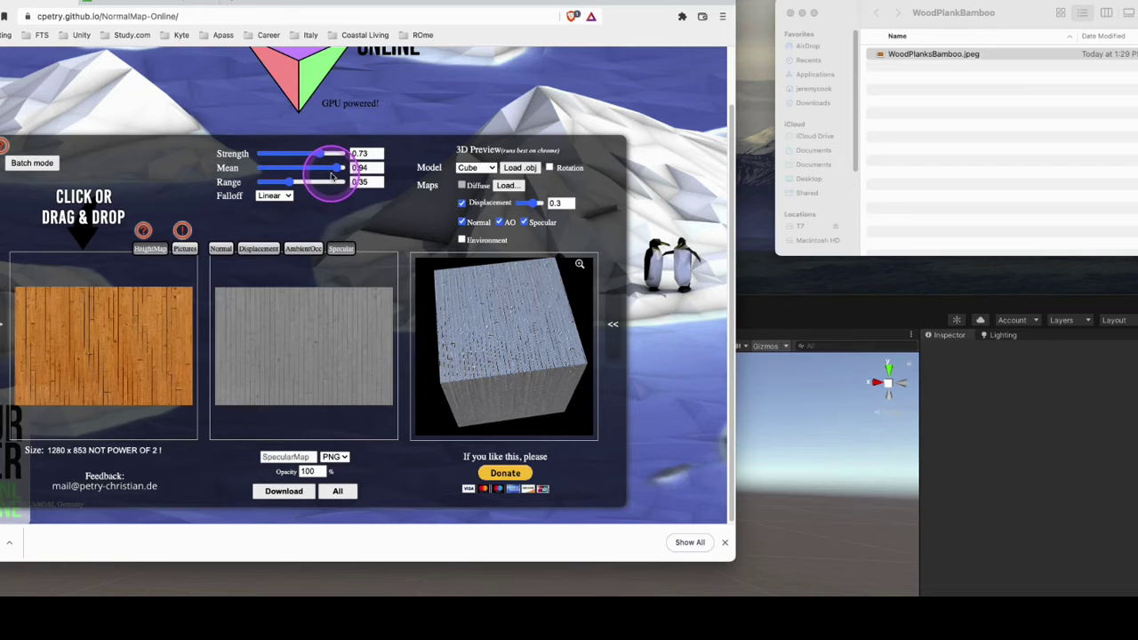
pyautogui.moveTo(341, 169); pyautogui.dragTo(315, 182)
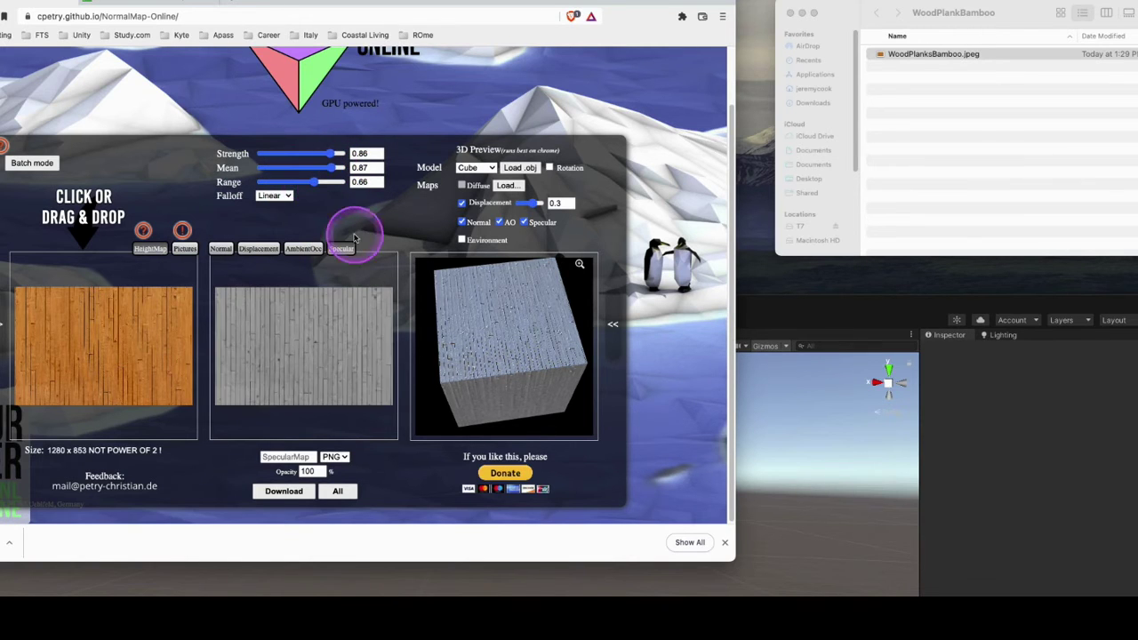
pyautogui.click(220, 248)
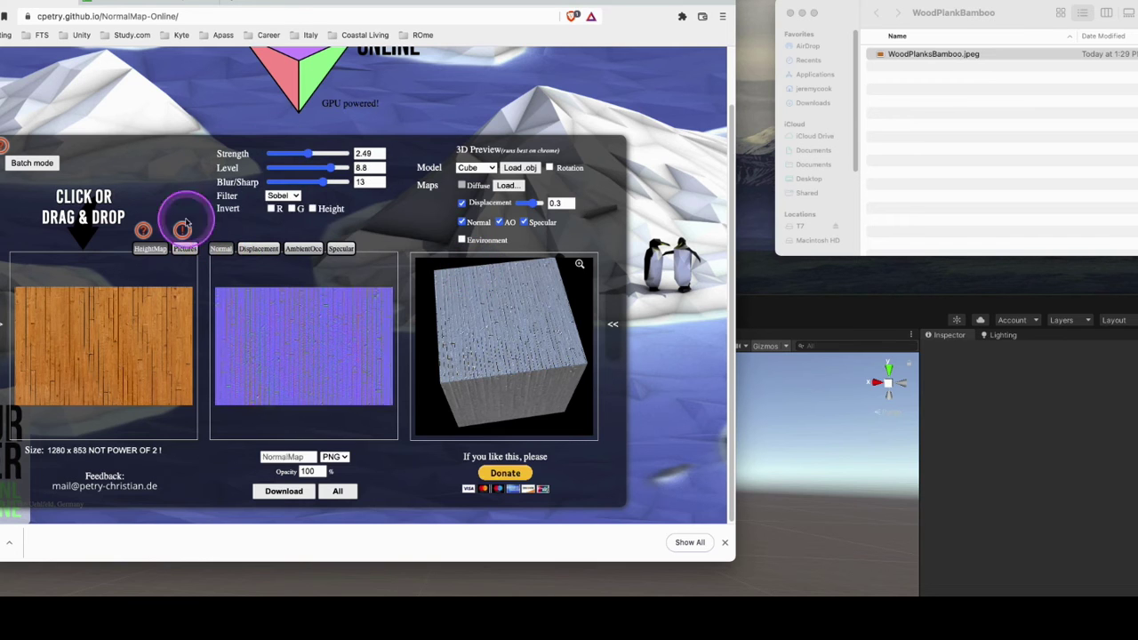
pyautogui.click(285, 491)
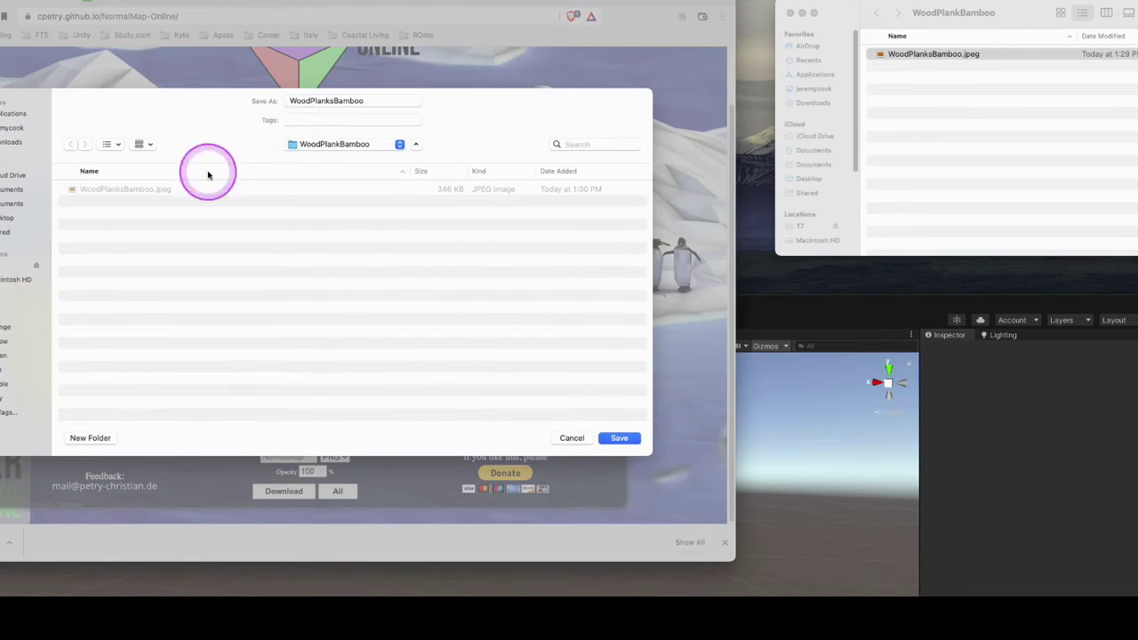
# Save the normal map as WoodPlanksBambooNM.png in the WoodPlankBamboo folder.
pyautogui.click(386, 98)
pyautogui.write('N')
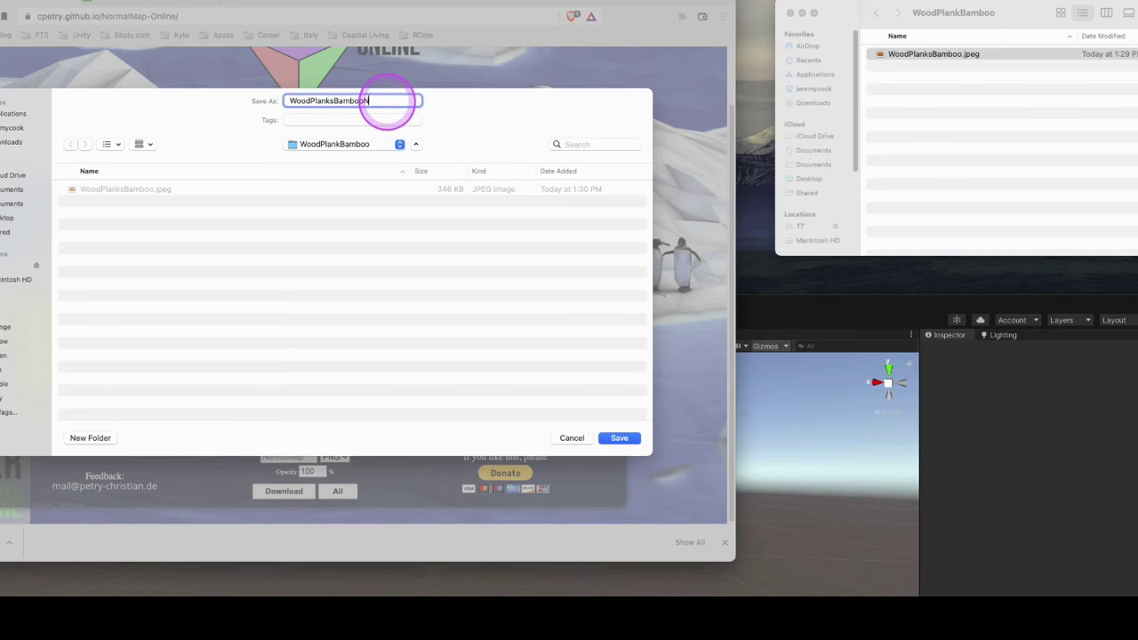
pyautogui.write('M')
pyautogui.press('Return')
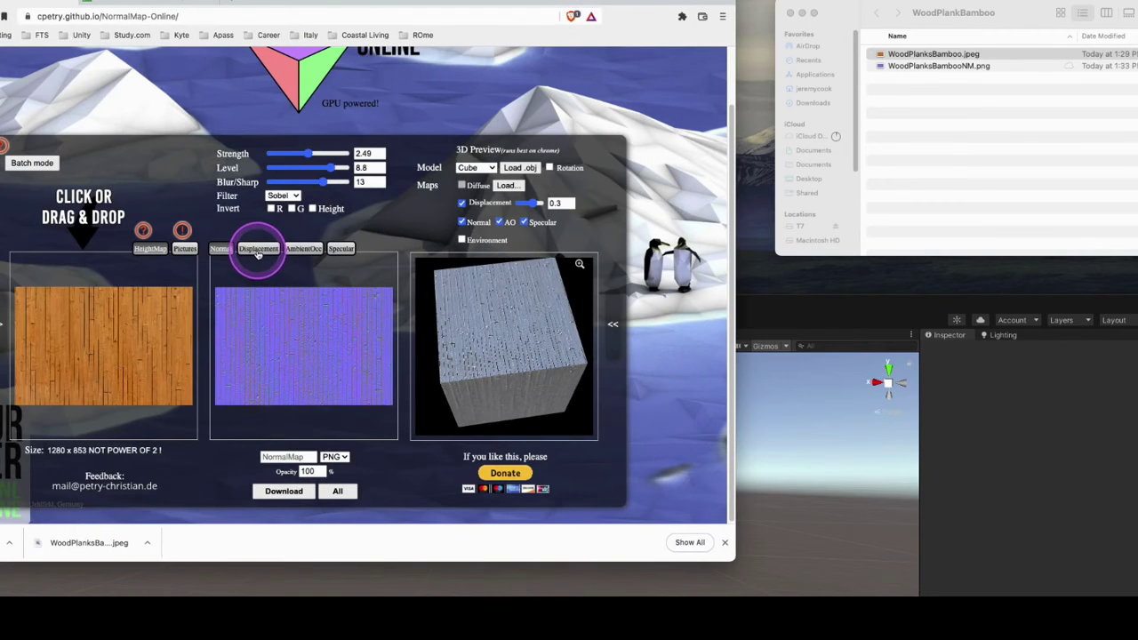
# Download the displacement map, then enlarge the Unity window to fill the screen.
pyautogui.click(257, 249)
pyautogui.click(280, 490)
pyautogui.moveTo(920, 307); pyautogui.dragTo(1016, 204)
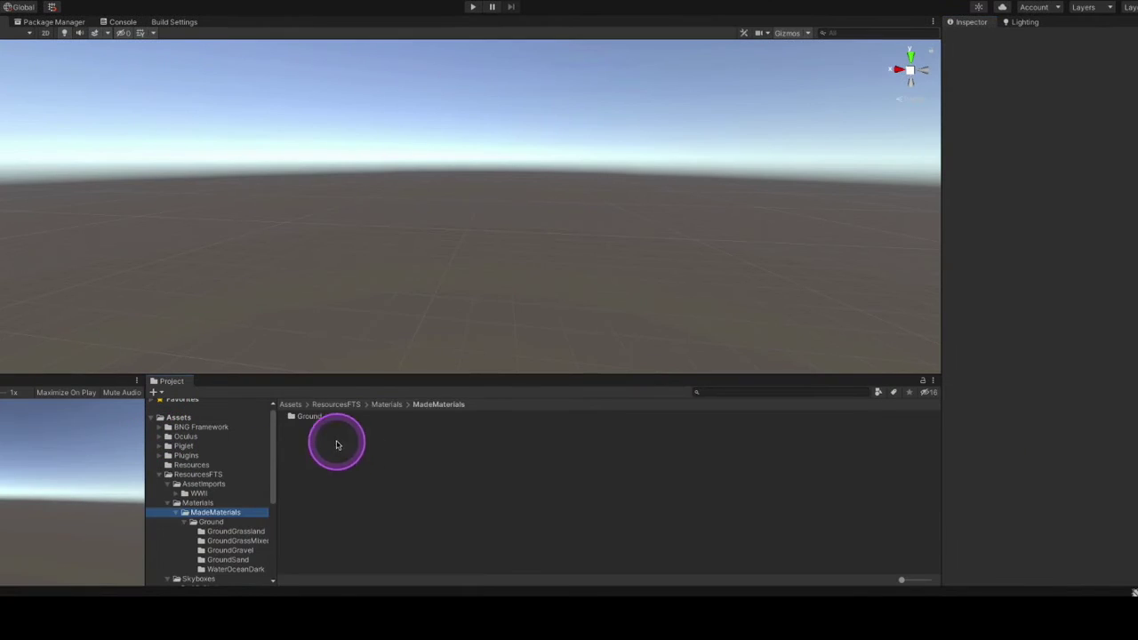
# Make a WoodPlanksBamboo folder under Floors and drop in the wood photo plus its AO, HM, NM and SM maps.
pyautogui.rightClick(336, 445)
pyautogui.moveTo(406, 240)
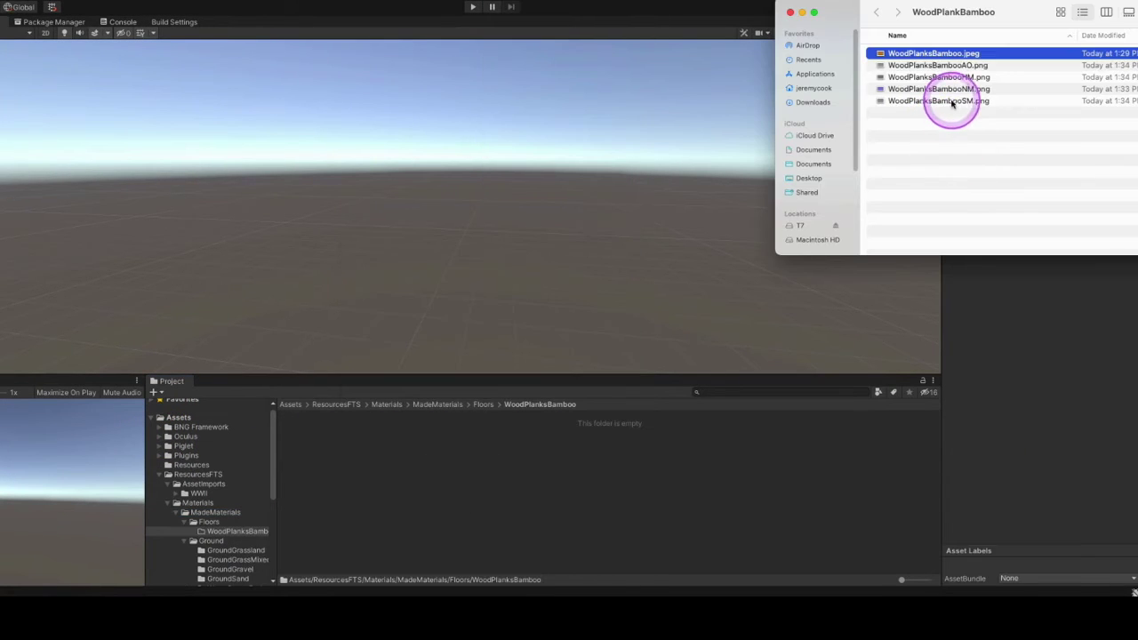
pyautogui.keyDown('shift'); pyautogui.click(949, 101); pyautogui.keyUp('shift')
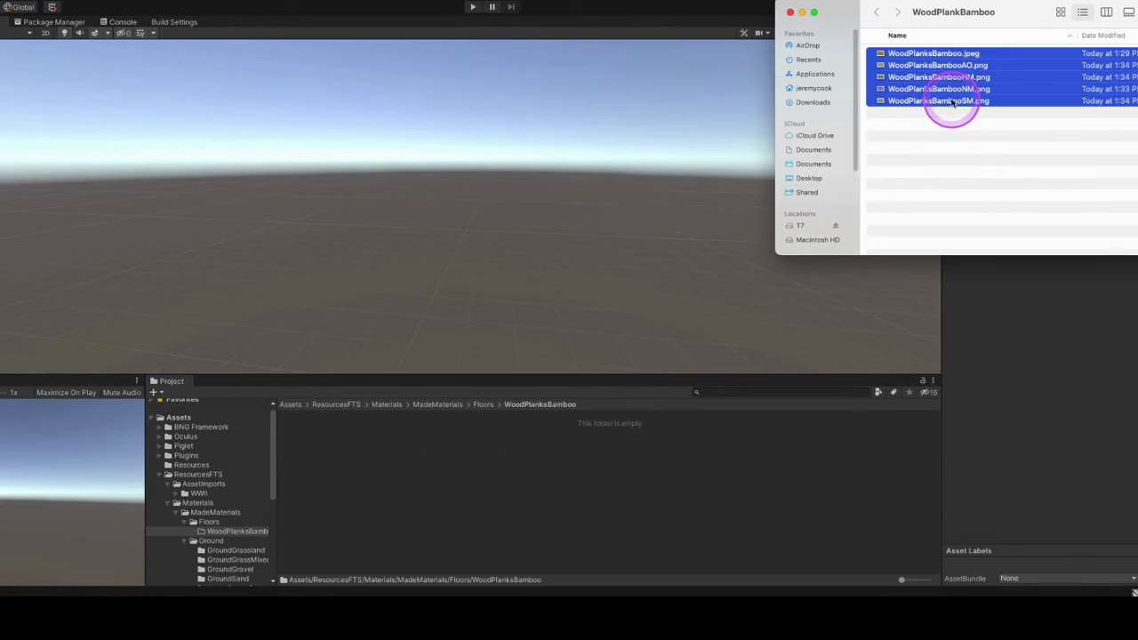
pyautogui.moveTo(947, 101); pyautogui.dragTo(406, 495)
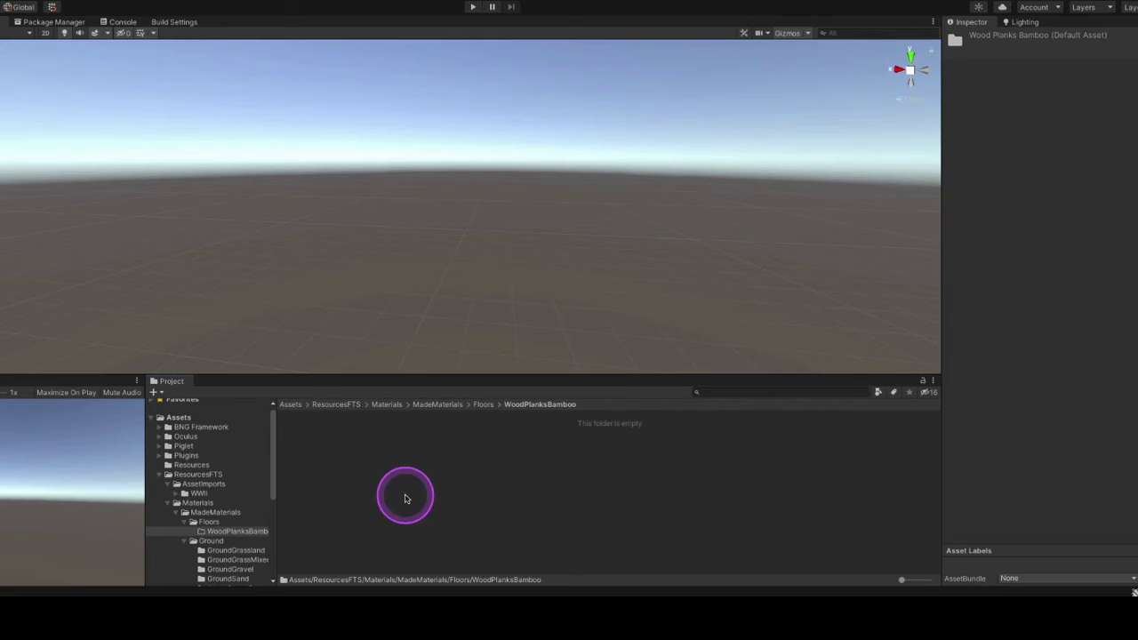
pyautogui.click(512, 496)
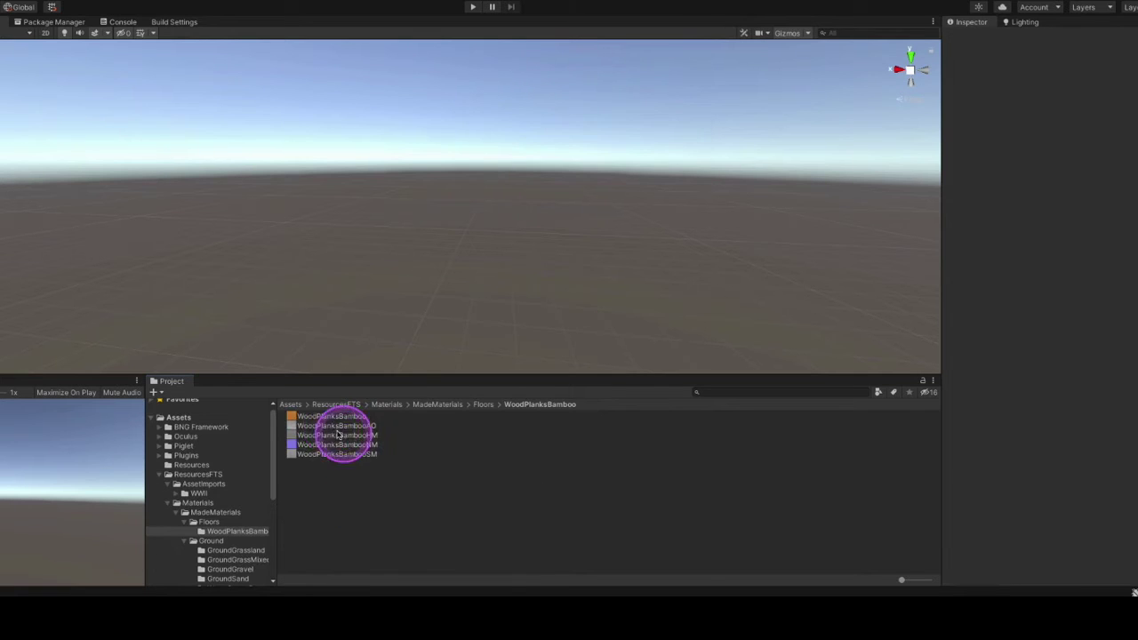
# Review the import settings of each of the five wood texture files.
pyautogui.click(329, 416)
pyautogui.click(343, 426)
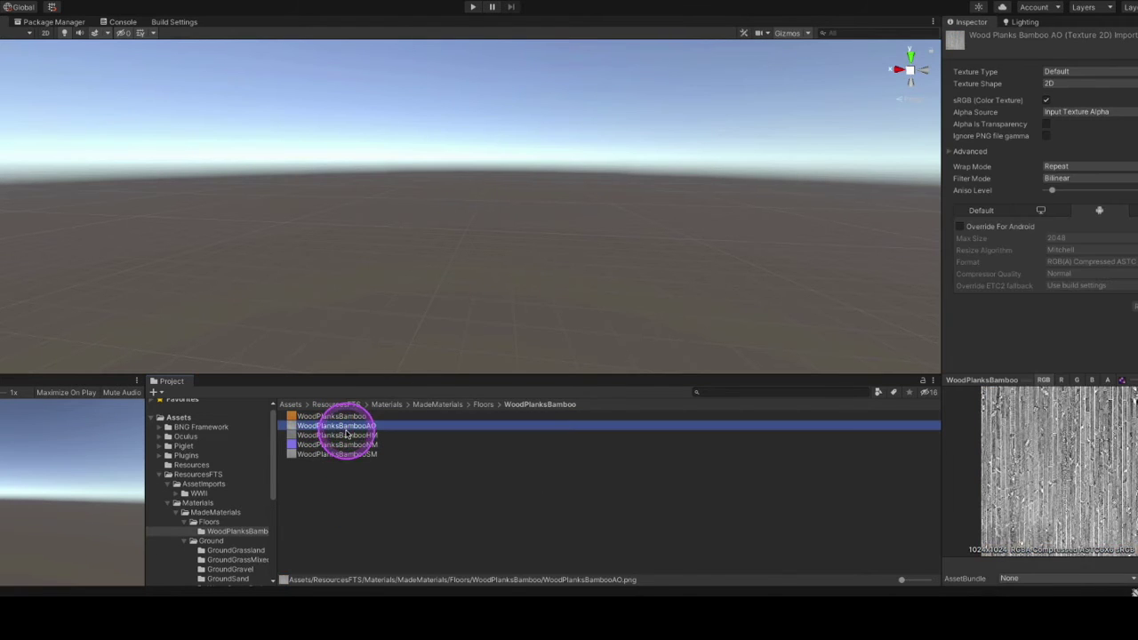
pyautogui.click(343, 435)
pyautogui.click(345, 444)
pyautogui.click(347, 454)
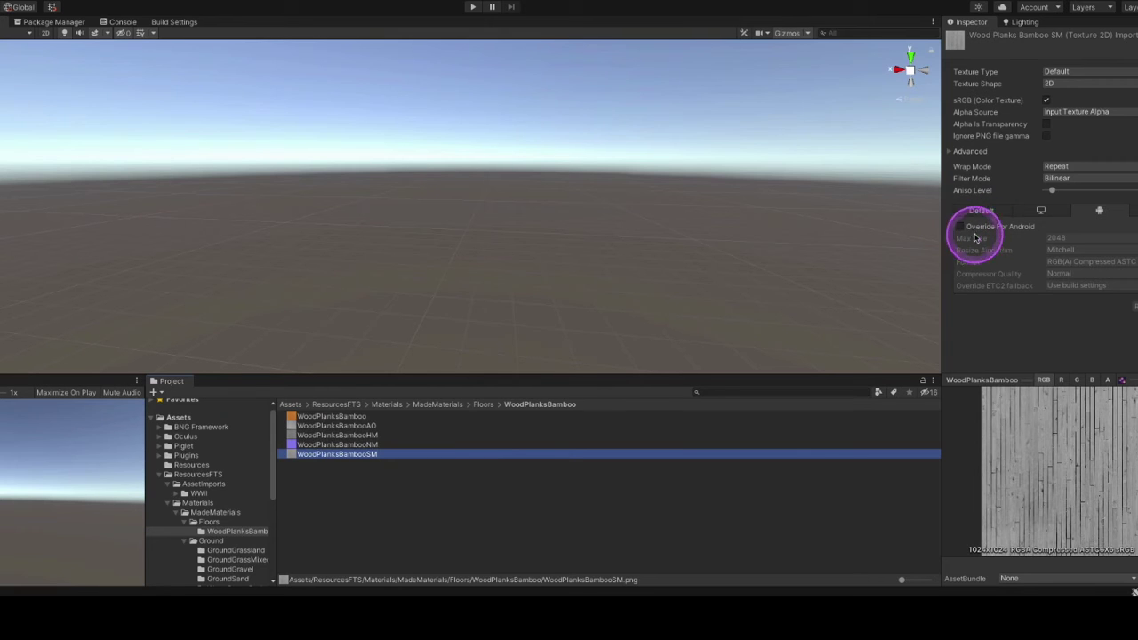
# Set the WoodPlanksBambooNM texture's Texture Type to Normal map.
pyautogui.click(330, 444)
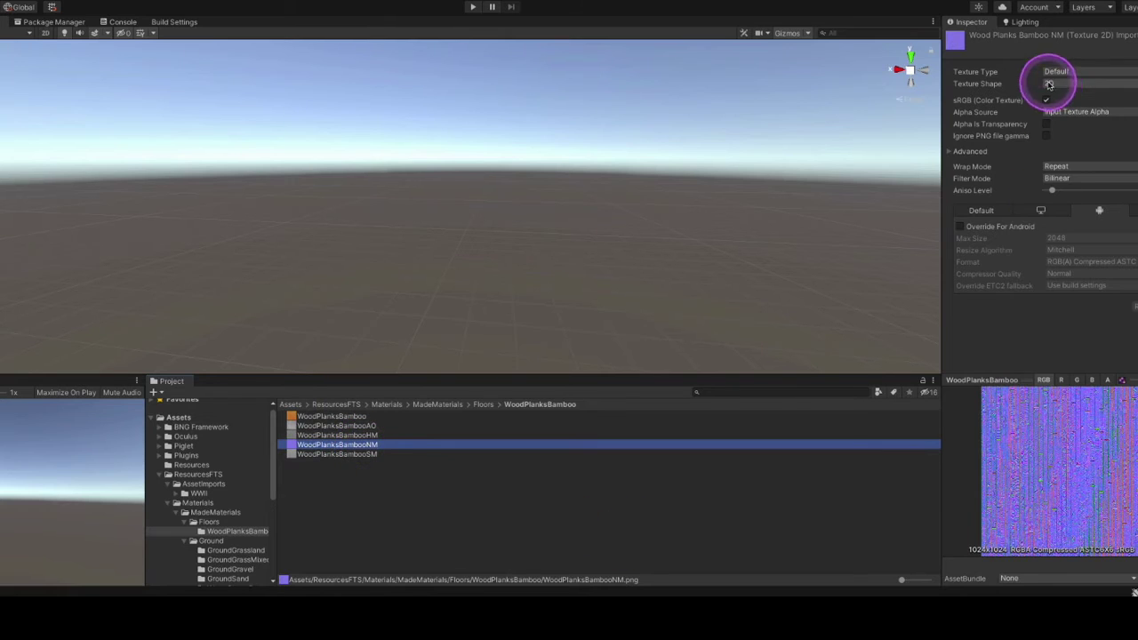
pyautogui.click(1081, 73)
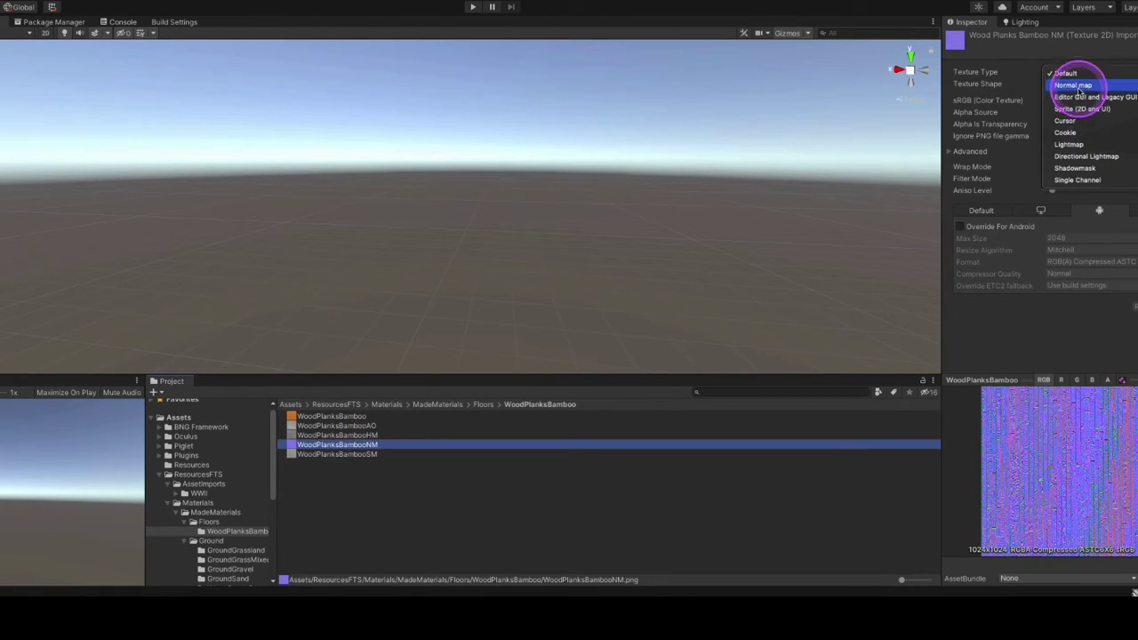
pyautogui.click(1077, 85)
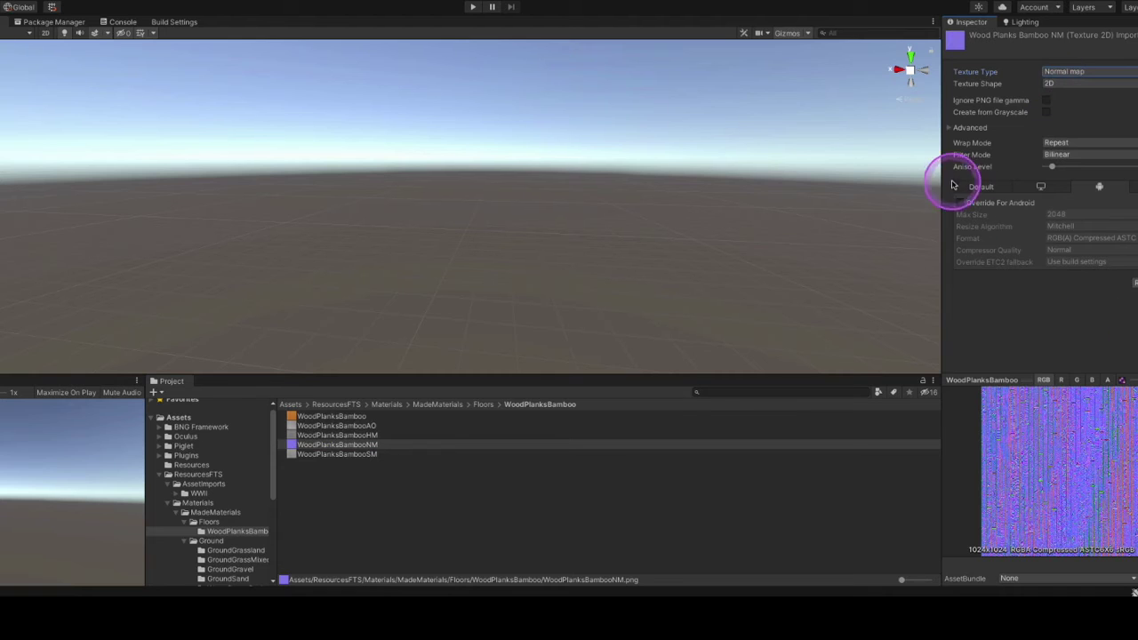
pyautogui.click(314, 483)
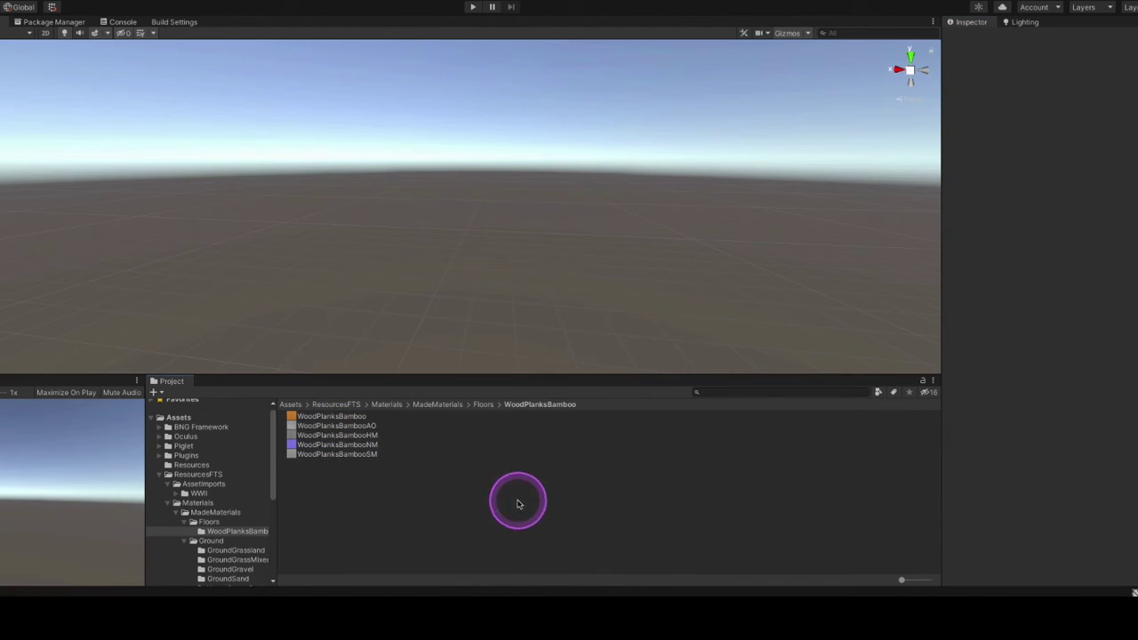
# Create material WoodPlanksBamboo with the wood photo as Albedo and WoodPlanksBambooAO as Occlusion.
pyautogui.rightClick(347, 479)
pyautogui.moveTo(477, 252)
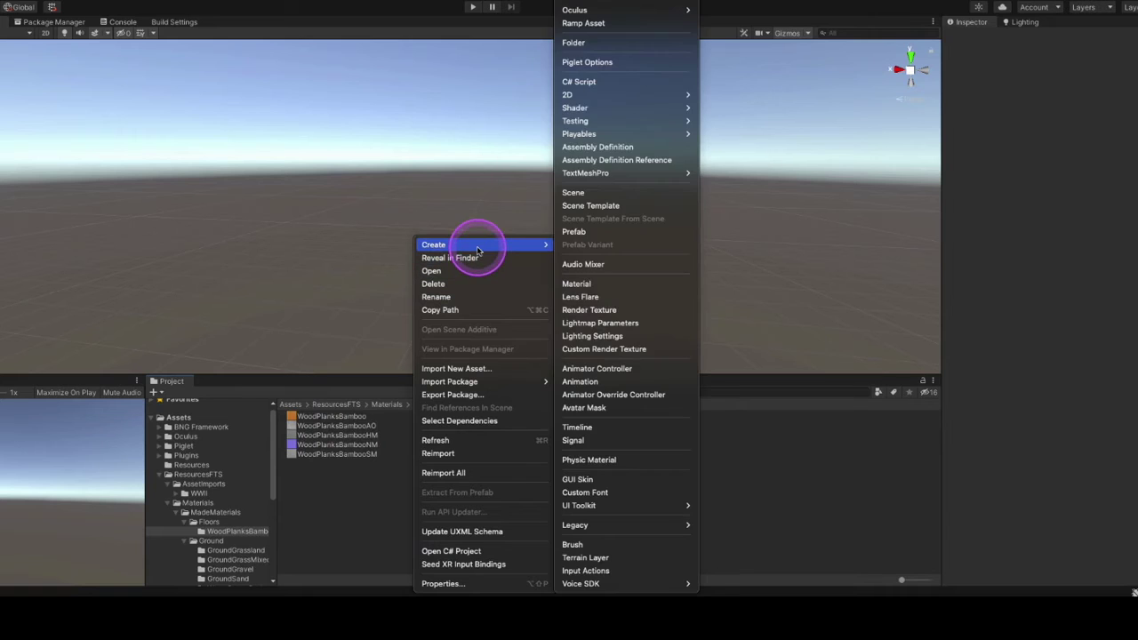
pyautogui.click(610, 286)
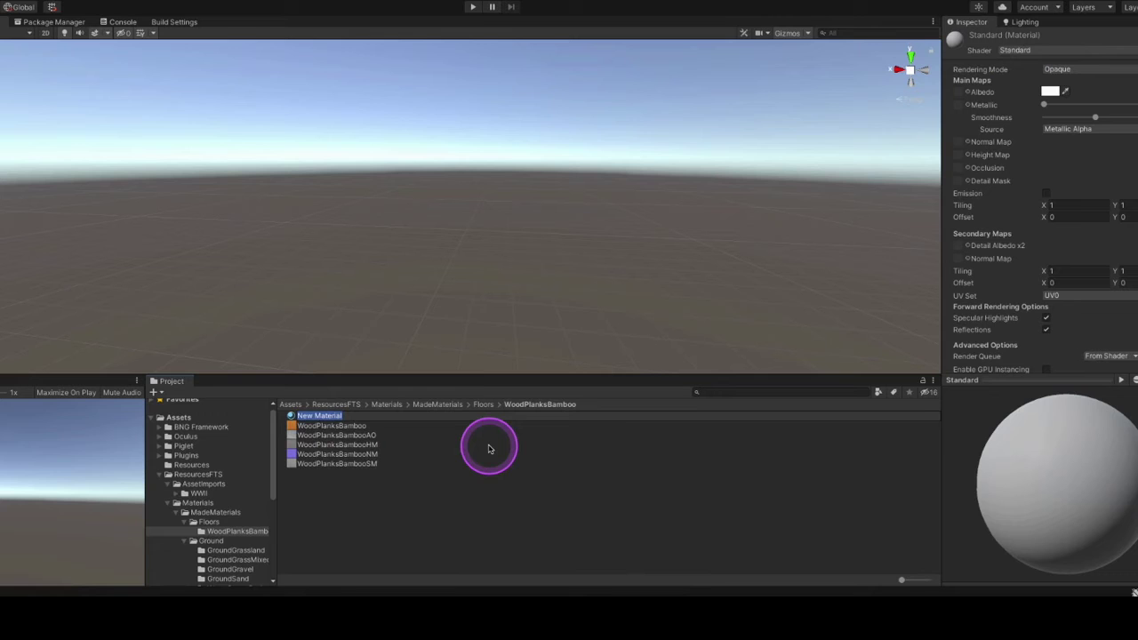
pyautogui.write('WoodPlanksBamboo')
pyautogui.press('Return')
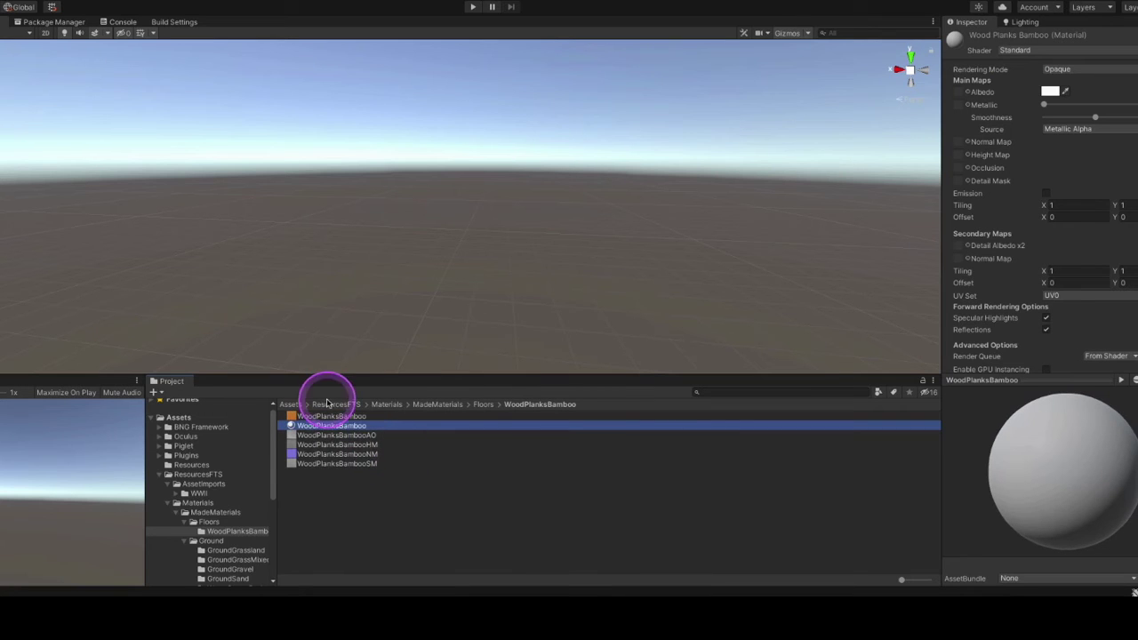
pyautogui.moveTo(325, 417); pyautogui.dragTo(961, 93)
pyautogui.moveTo(330, 434); pyautogui.dragTo(974, 169)
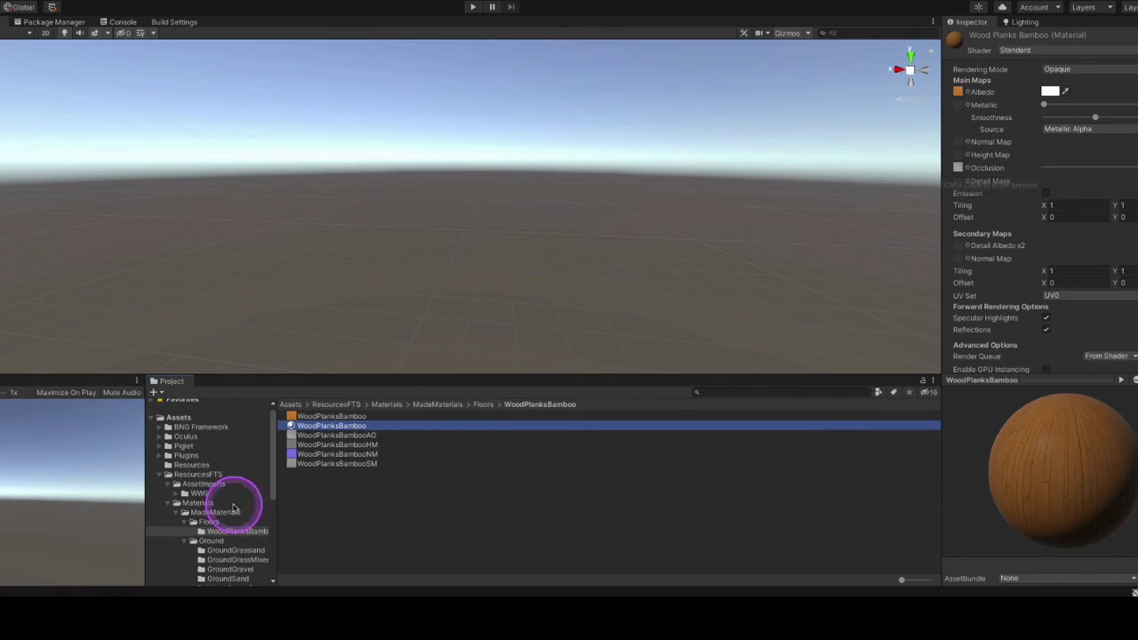
# Assign WoodPlanksBambooHM to Height Map, NM to Normal Map, SM to Metallic, and raise Smoothness.
pyautogui.click(351, 445)
pyautogui.moveTo(349, 449); pyautogui.dragTo(957, 155)
pyautogui.moveTo(346, 455); pyautogui.dragTo(561, 408)
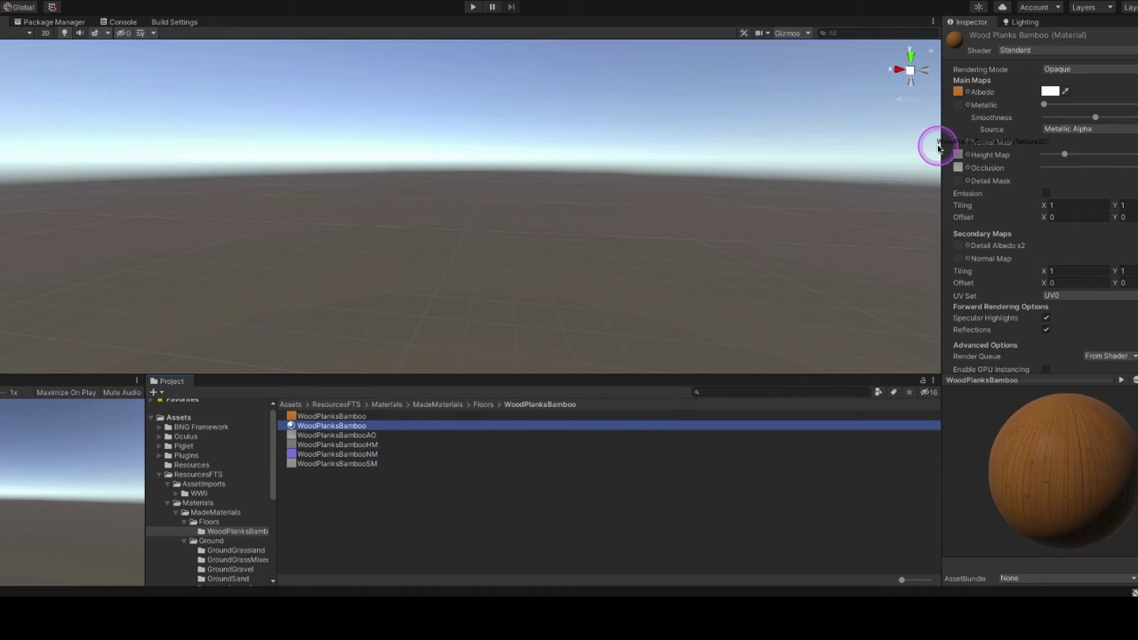
pyautogui.moveTo(938, 148); pyautogui.dragTo(944, 142)
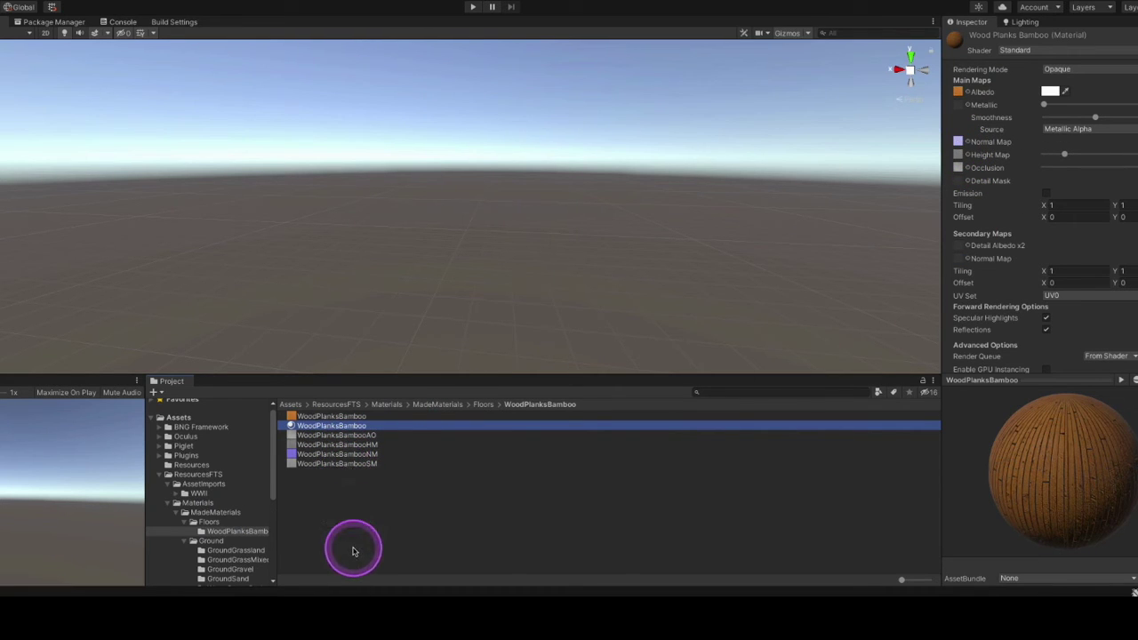
pyautogui.moveTo(335, 464); pyautogui.dragTo(956, 104)
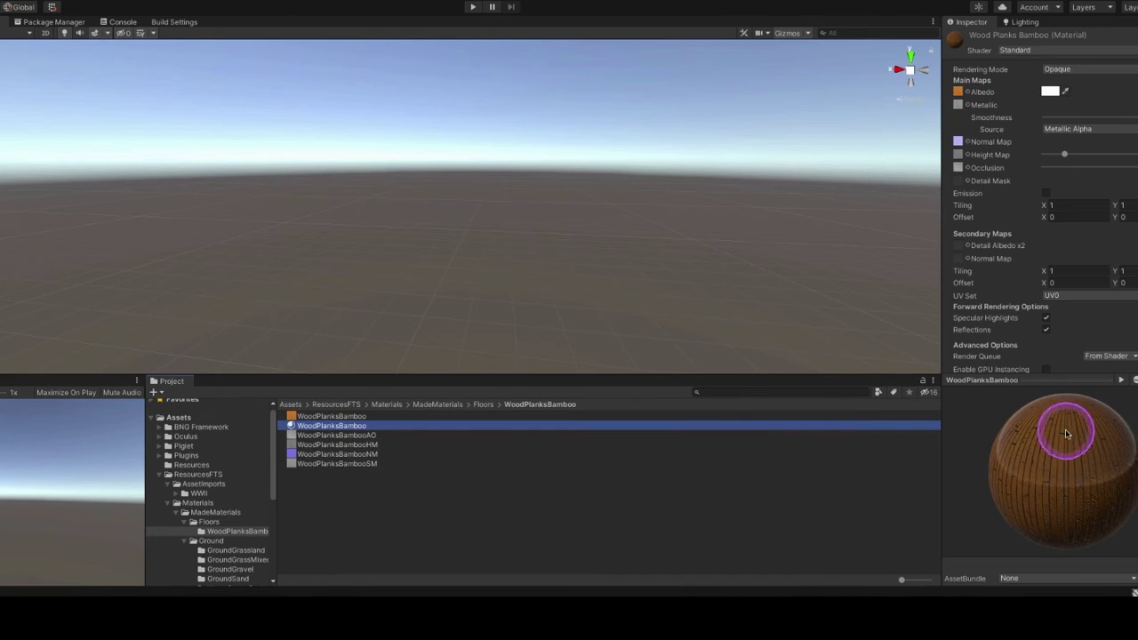
pyautogui.moveTo(1066, 433); pyautogui.dragTo(1111, 466)
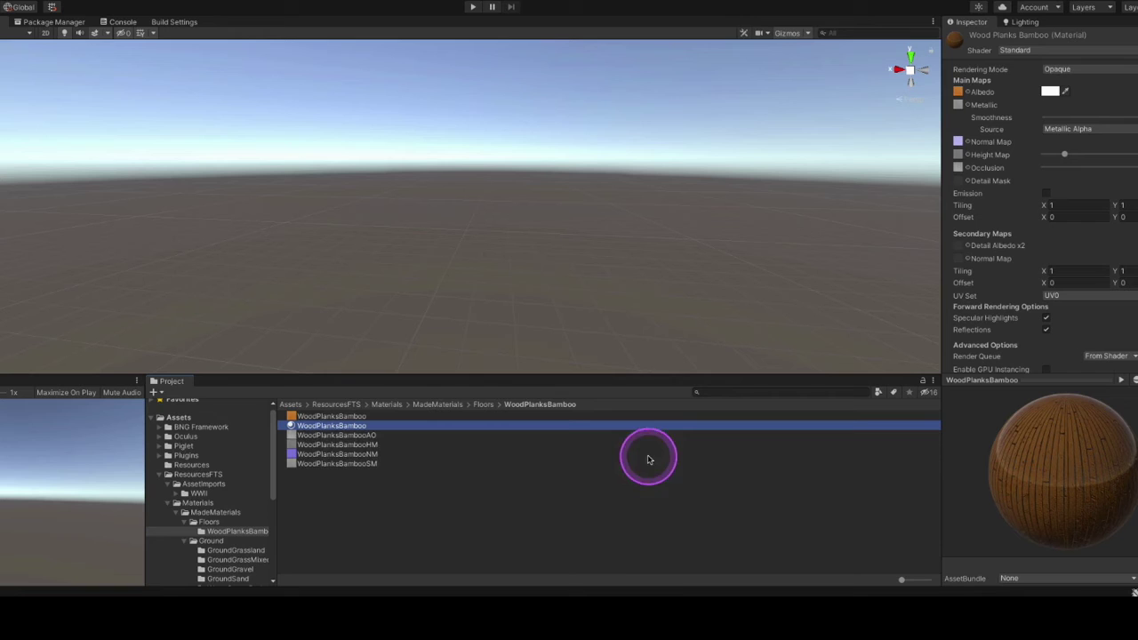
pyautogui.moveTo(1132, 116); pyautogui.dragTo(1122, 118)
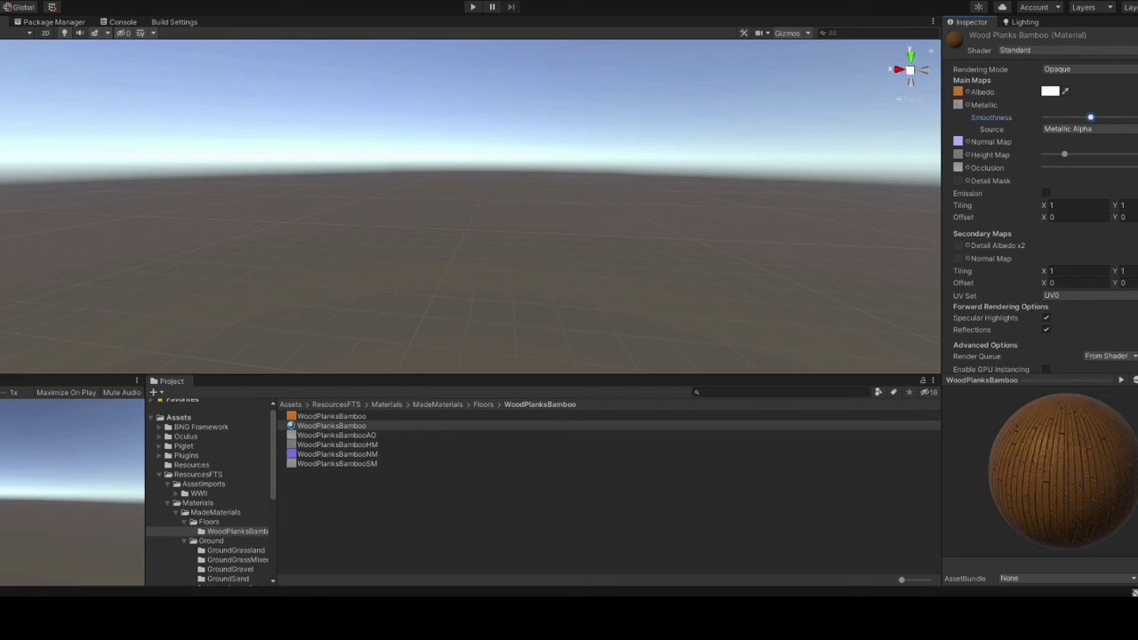
# Add a Plane to the scene and apply the WoodPlanksBamboo material to it.
pyautogui.click(555, 160)
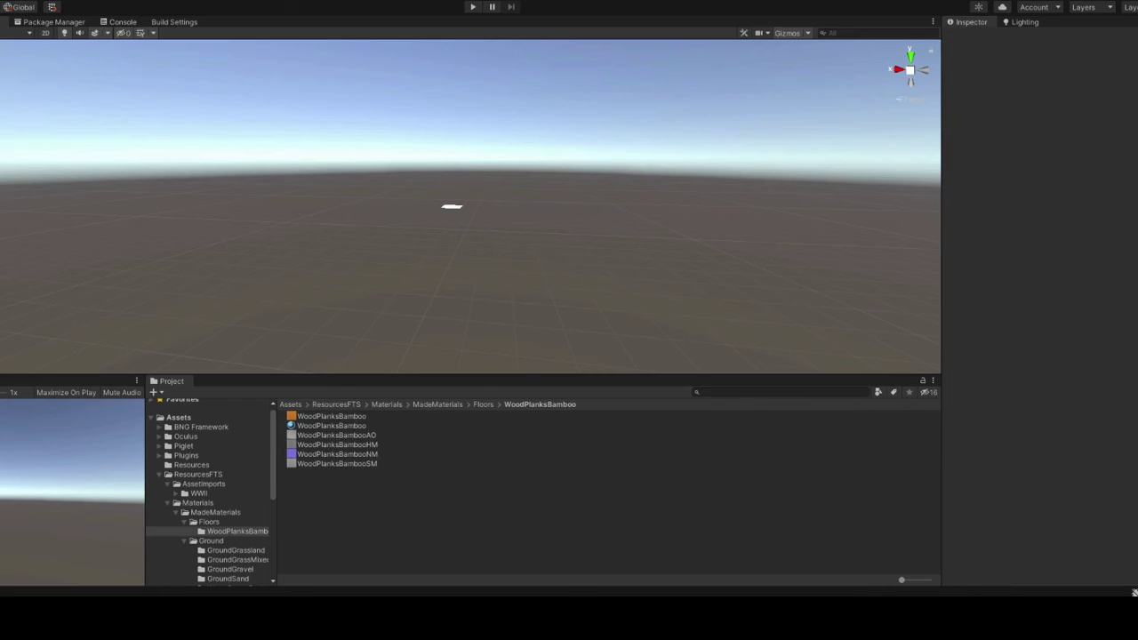
pyautogui.click(555, 175)
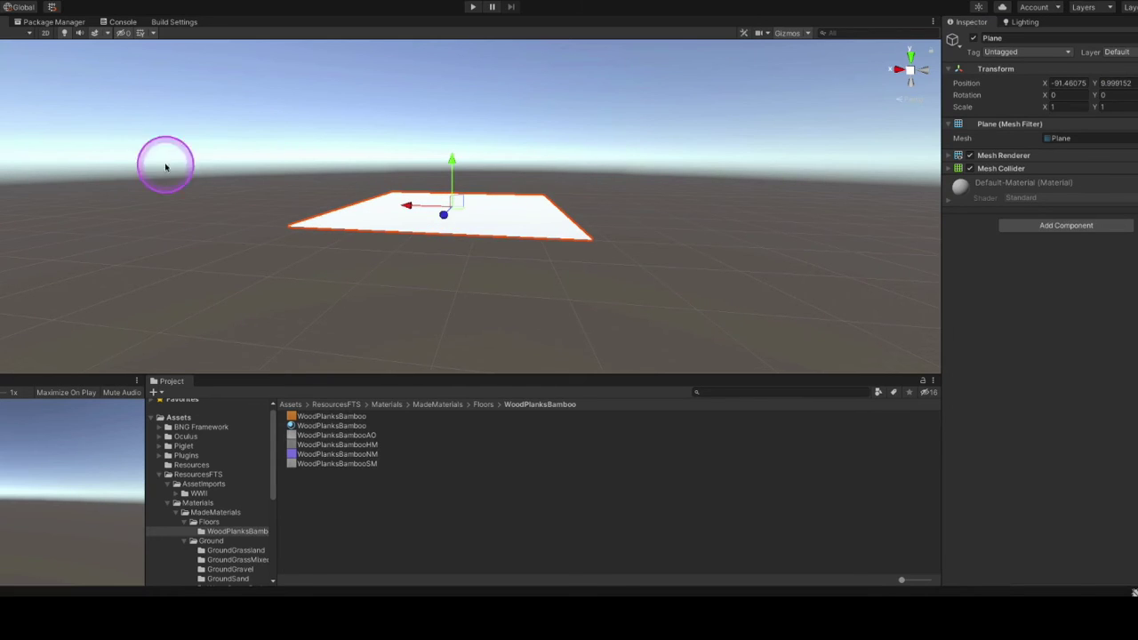
pyautogui.keyDown('alt'); pyautogui.moveTo(543, 183); pyautogui.dragTo(640, 277); pyautogui.keyUp('alt')
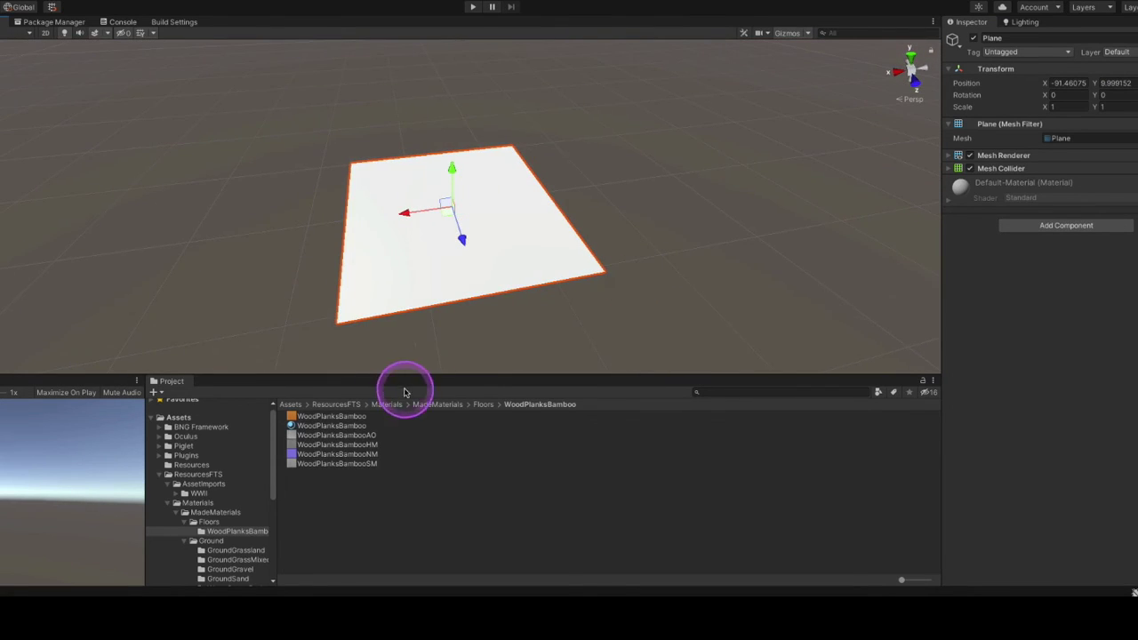
pyautogui.moveTo(336, 426); pyautogui.dragTo(495, 244)
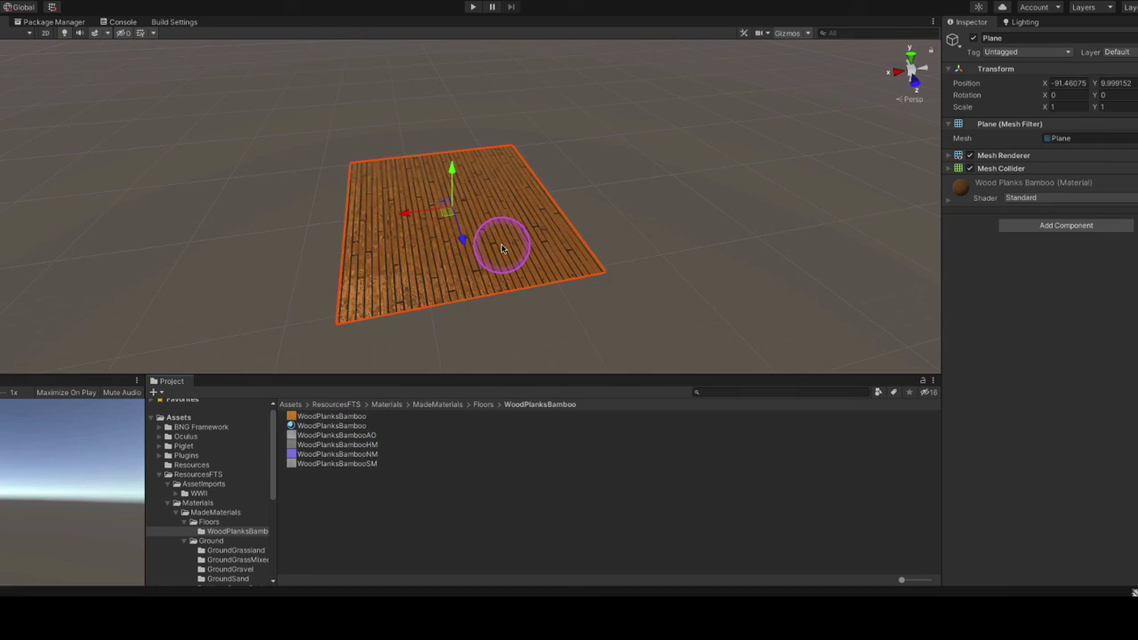
pyautogui.scroll(10, 504, 246)
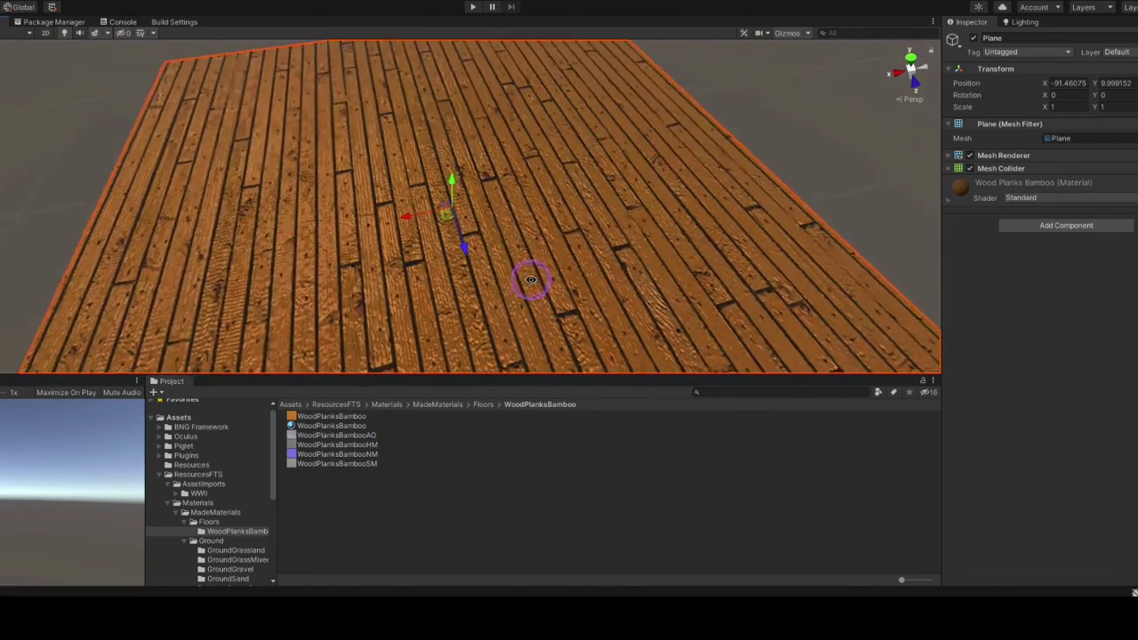
pyautogui.keyDown('alt'); pyautogui.moveTo(531, 280); pyautogui.dragTo(549, 239); pyautogui.keyUp('alt')
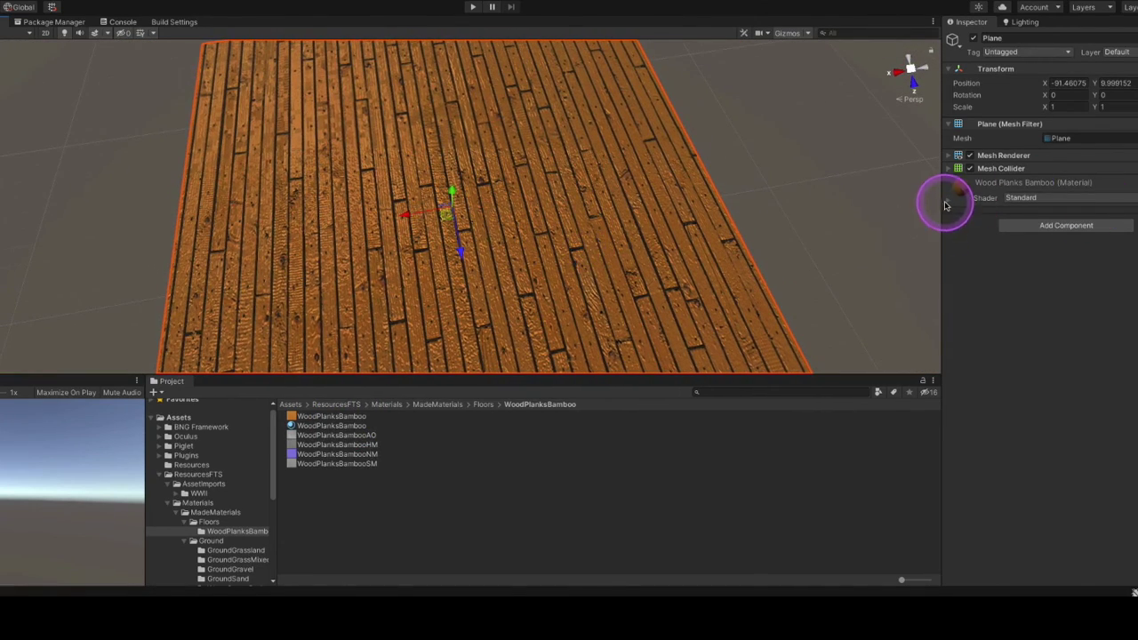
# Lower the plane material's Smoothness and Height Map strength for a matte, flatter floor.
pyautogui.click(946, 202)
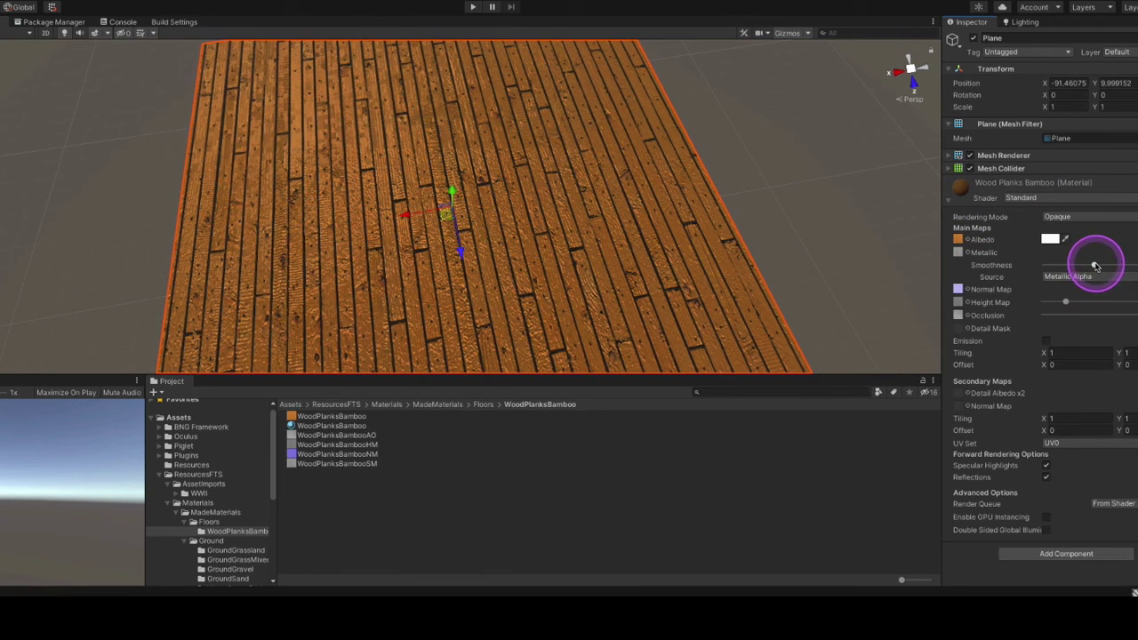
pyautogui.moveTo(1095, 266); pyautogui.dragTo(1051, 265)
pyautogui.keyDown('alt'); pyautogui.moveTo(675, 262); pyautogui.dragTo(559, 239); pyautogui.keyUp('alt')
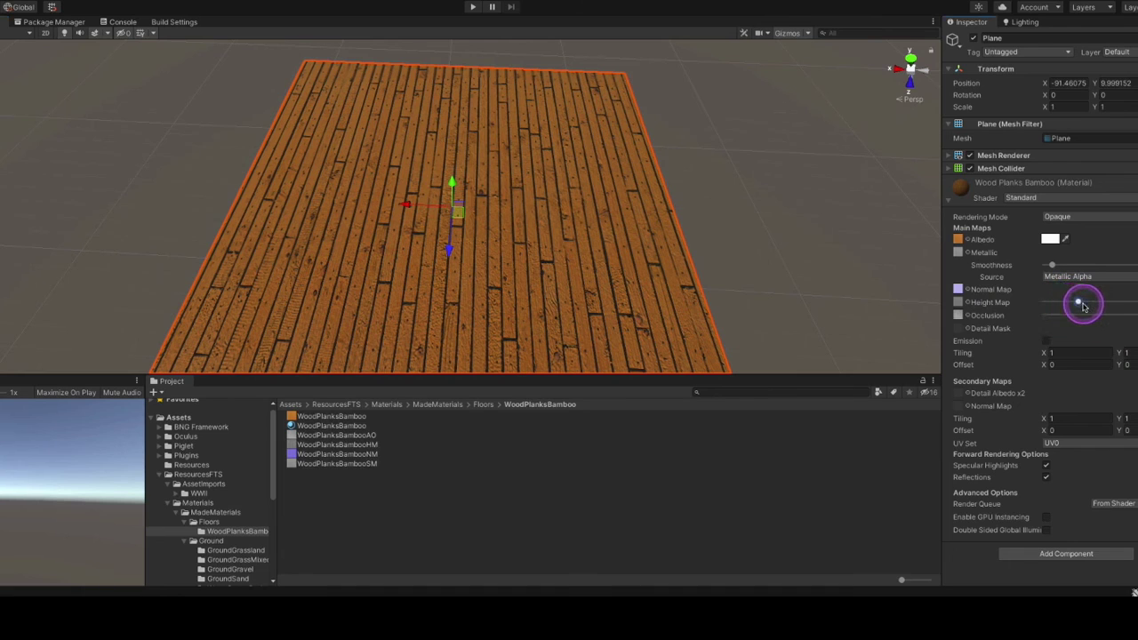
pyautogui.click(1048, 302)
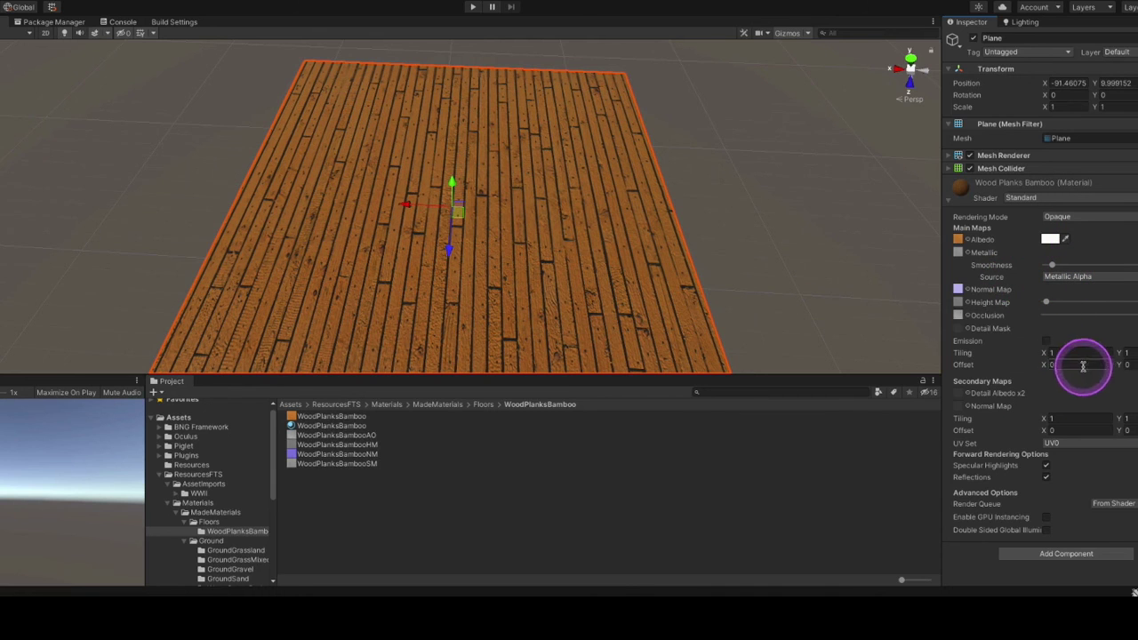
# Set the material's Tiling X and Y to 2.
pyautogui.write('2')
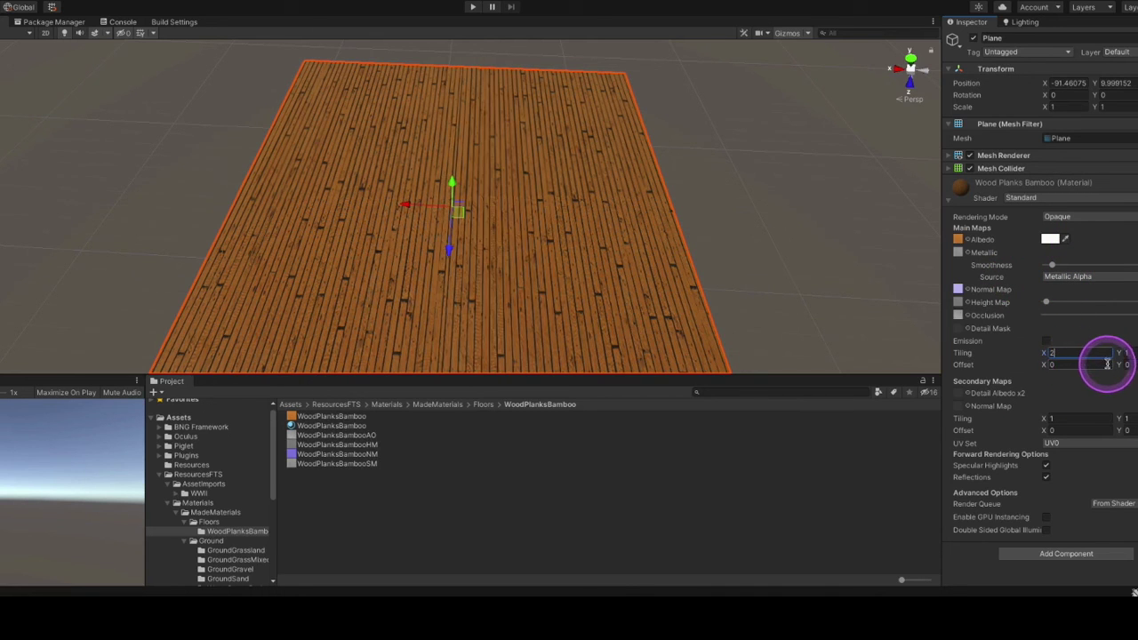
pyautogui.click(1127, 353)
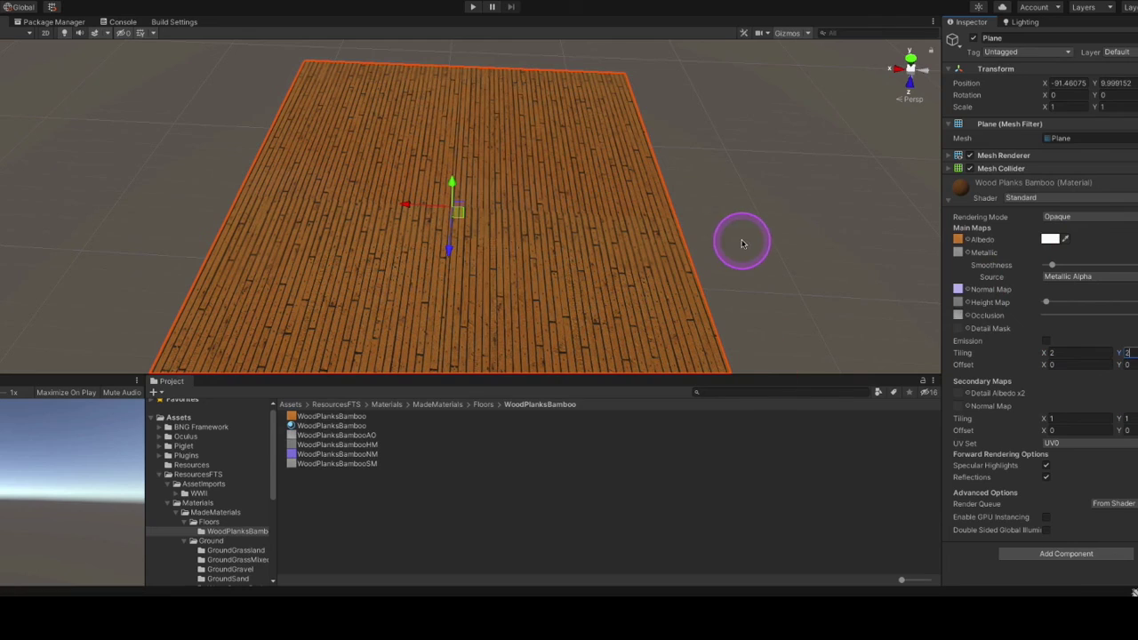
pyautogui.keyDown('alt'); pyautogui.moveTo(599, 255); pyautogui.dragTo(622, 298); pyautogui.keyUp('alt')
pyautogui.keyDown('alt'); pyautogui.moveTo(895, 145); pyautogui.dragTo(483, 228); pyautogui.keyUp('alt')
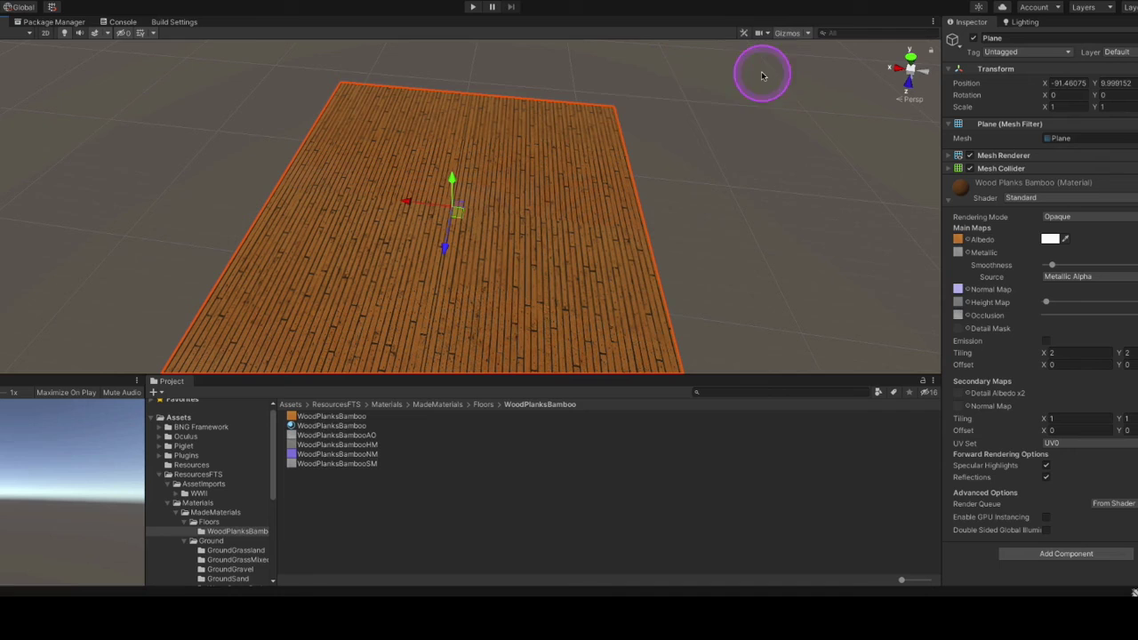
pyautogui.moveTo(775, 3); pyautogui.dragTo(776, 211)
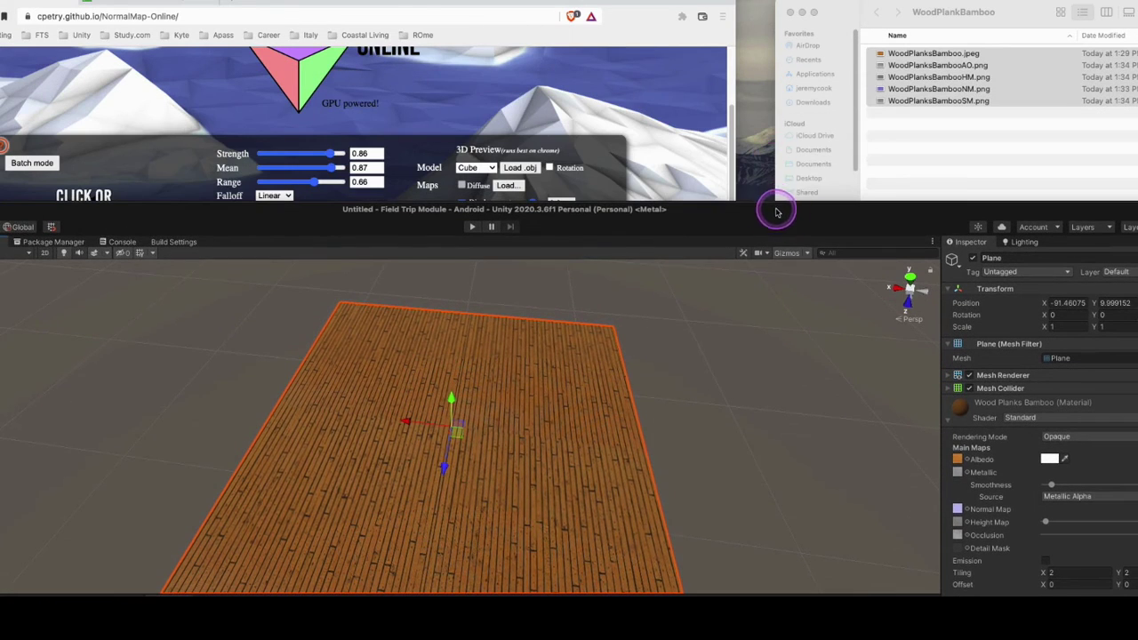
pyautogui.click(397, 3)
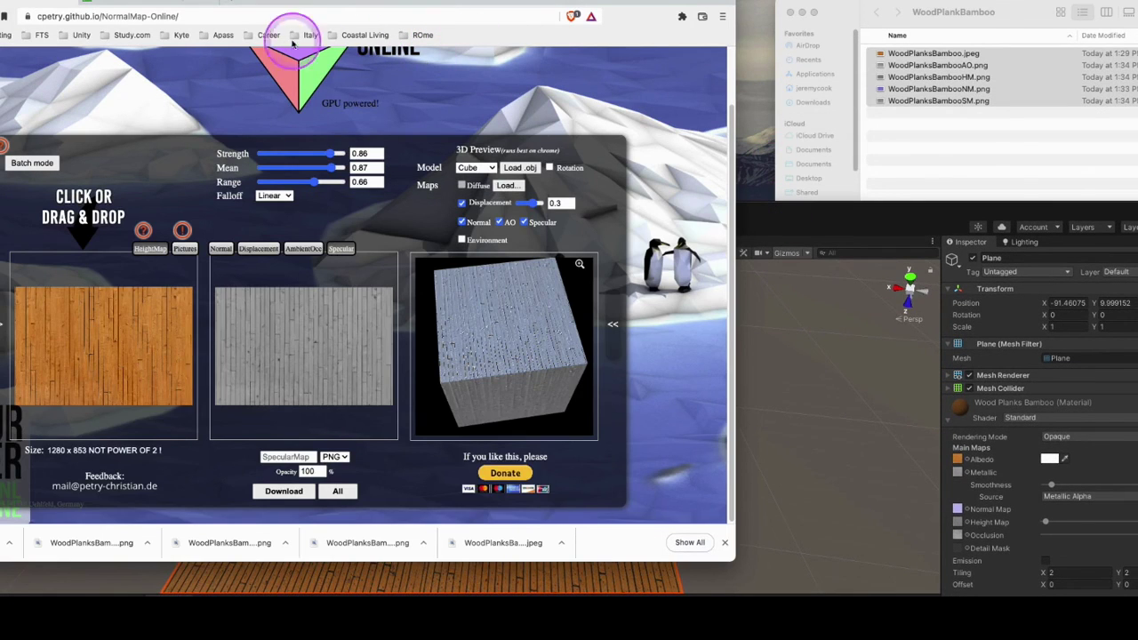
pyautogui.click(176, 3)
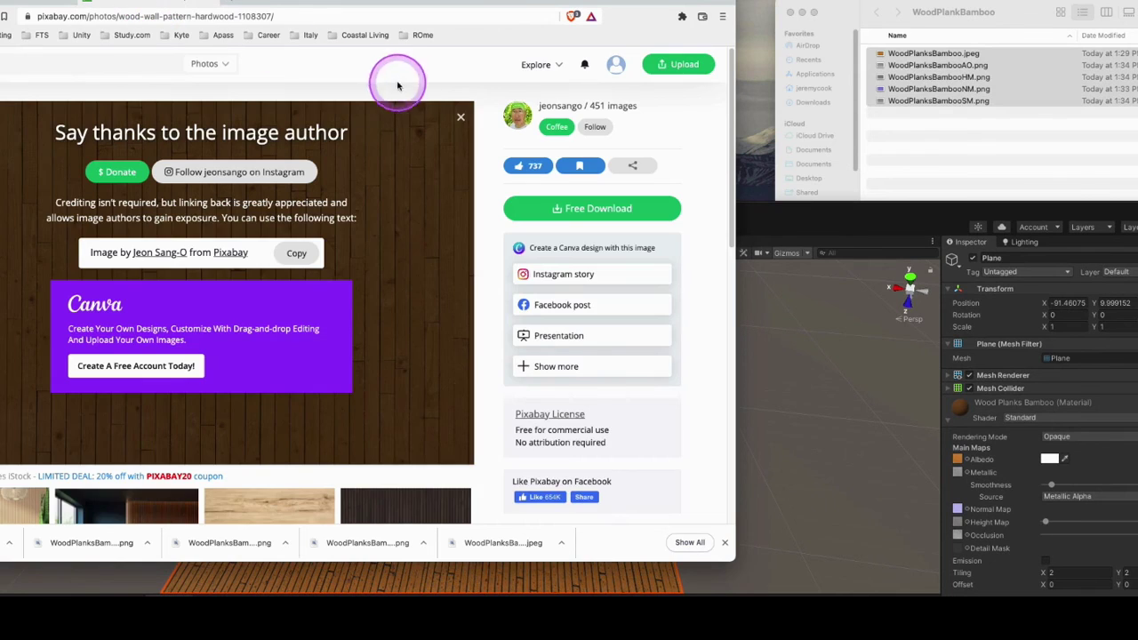
pyautogui.click(14, 3)
pyautogui.click(868, 233)
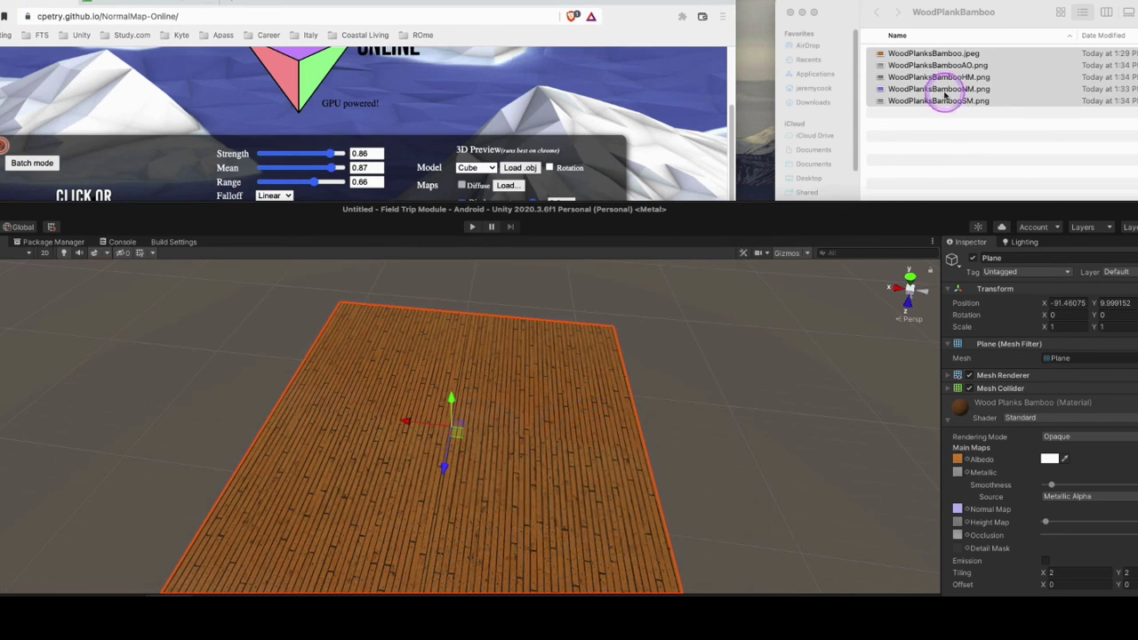
pyautogui.moveTo(738, 213); pyautogui.dragTo(802, 56)
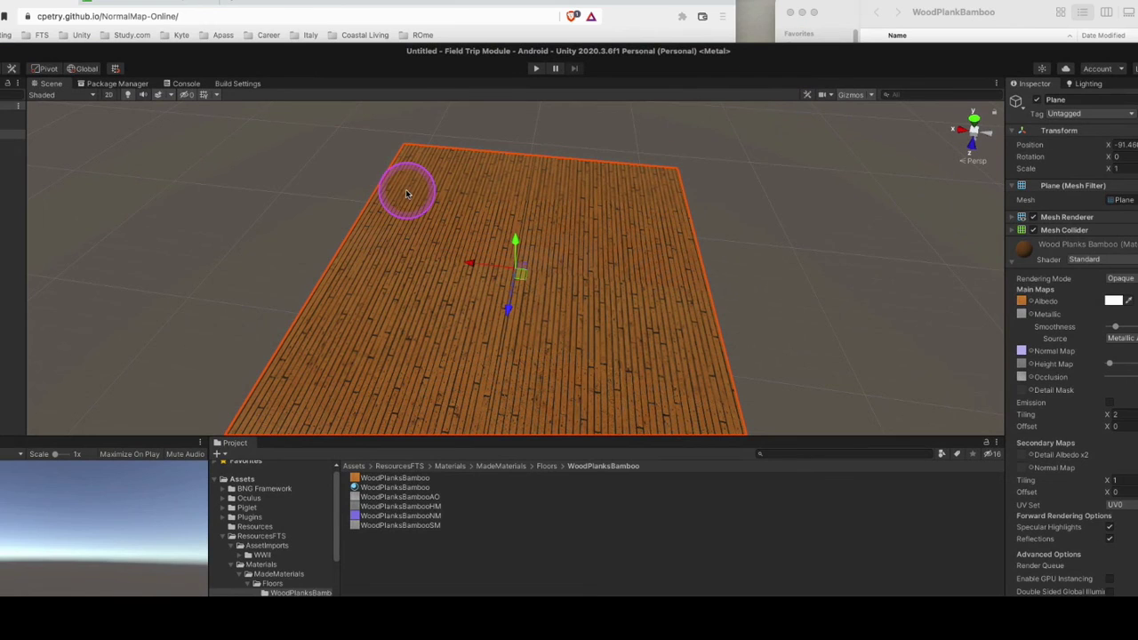